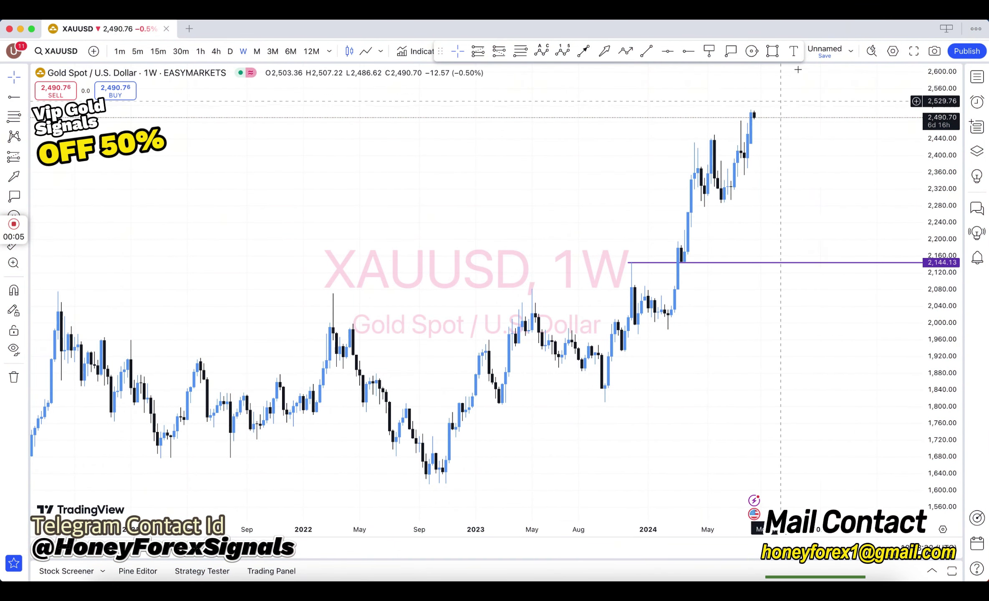
# Label the purple weekly breakout line 'RBS'.
pyautogui.click(633, 250)
pyautogui.write('RBS')
pyautogui.click(659, 209)
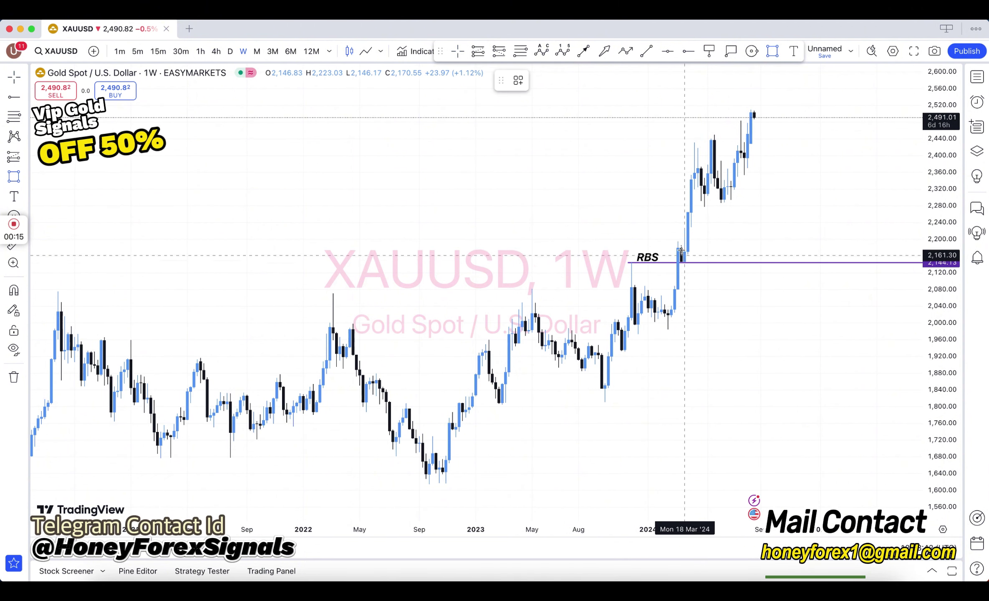
# Draw a demand zone rectangle at about 2,144–2,181 from the breakout candle, just above RBS.
pyautogui.moveTo(674, 247); pyautogui.dragTo(777, 266)
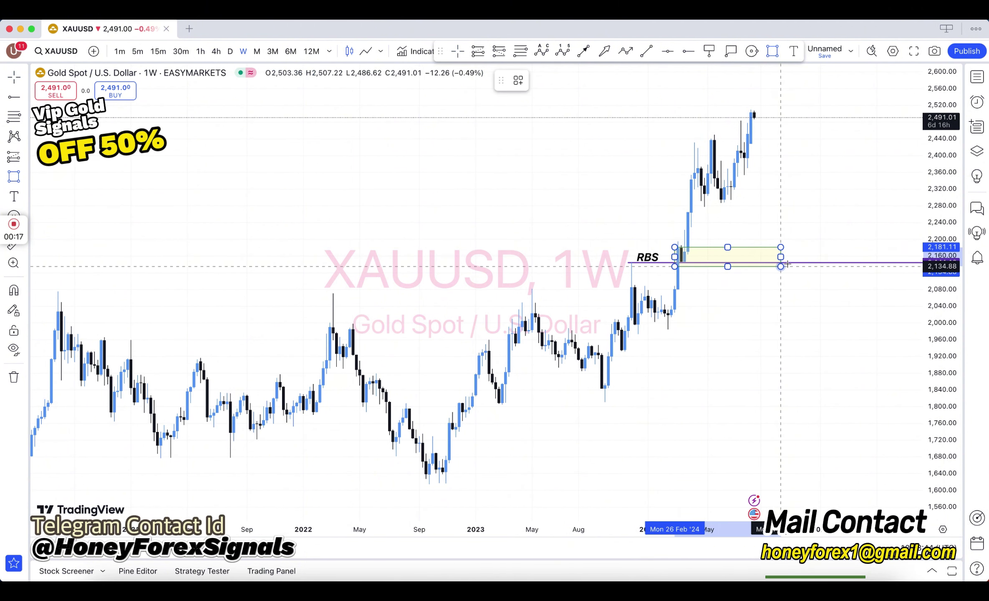
pyautogui.click(788, 264)
pyautogui.click(821, 203)
# Draw a second small demand zone near 2,350–2,394, below the latest highs.
pyautogui.moveTo(750, 181); pyautogui.dragTo(716, 182)
pyautogui.click(772, 51)
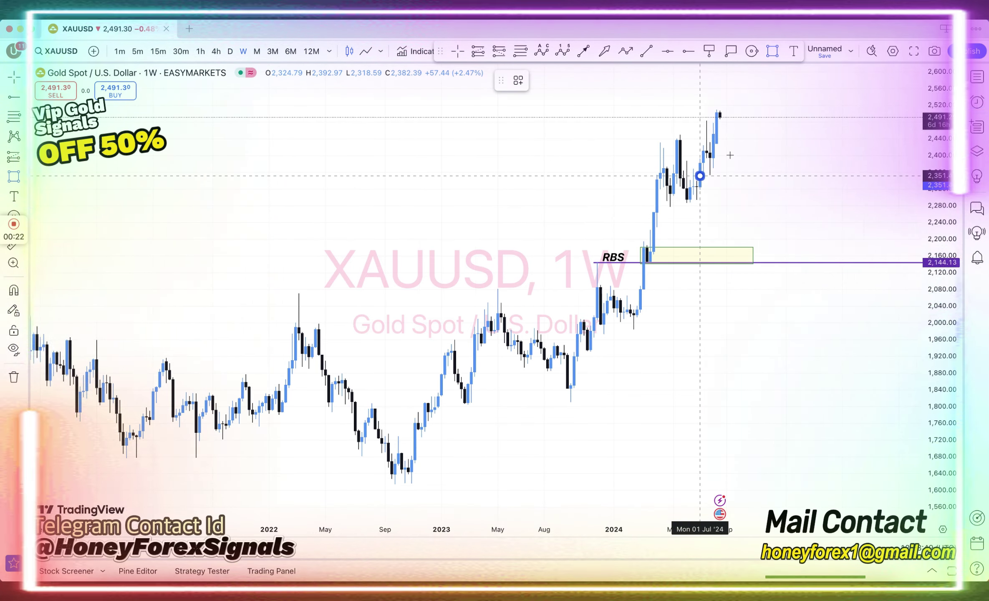
pyautogui.moveTo(700, 175)
pyautogui.mouseDown()
pyautogui.moveTo(746, 148)
pyautogui.moveTo(746, 158)
pyautogui.mouseUp()
pyautogui.click(746, 158)
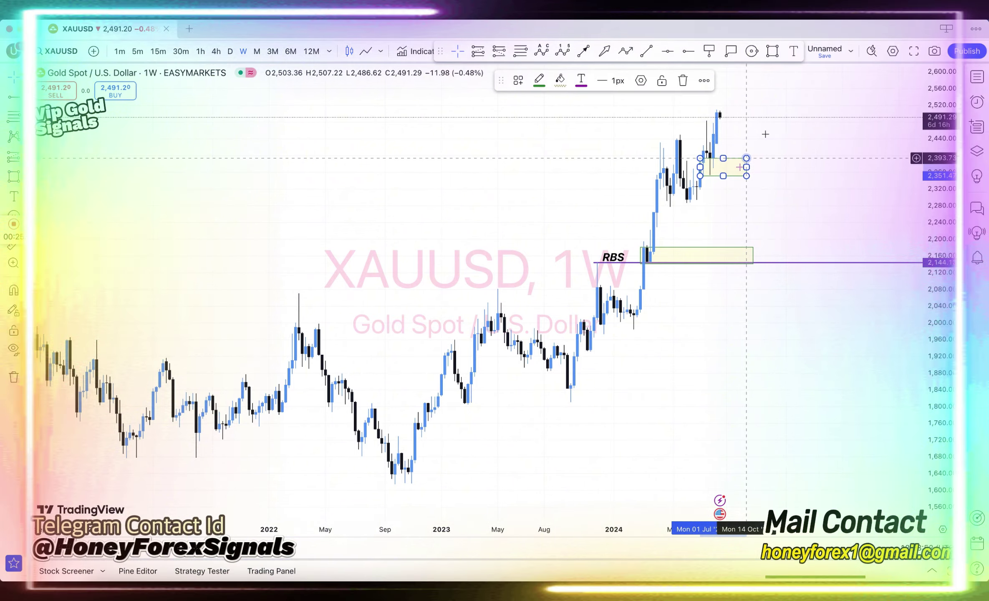
pyautogui.click(765, 133)
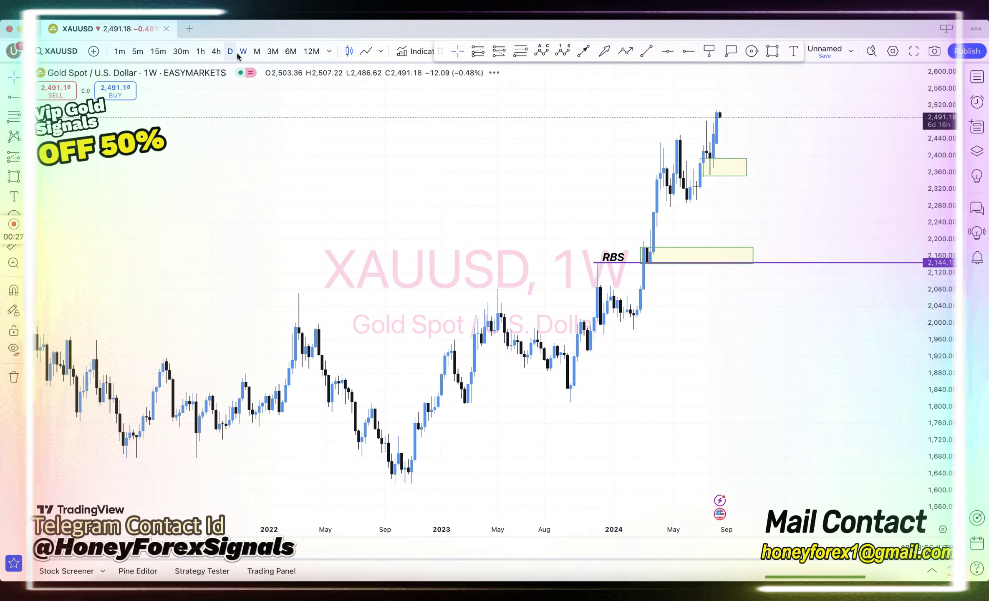
# Switch the gold chart to daily candles, reset the view and enlarge the candles.
pyautogui.click(231, 51)
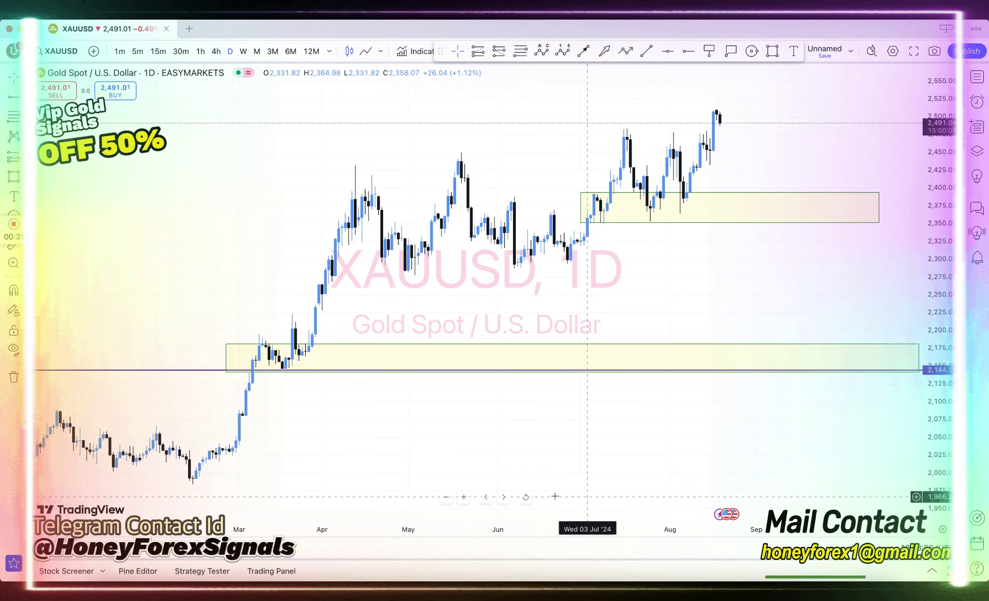
pyautogui.click(526, 497)
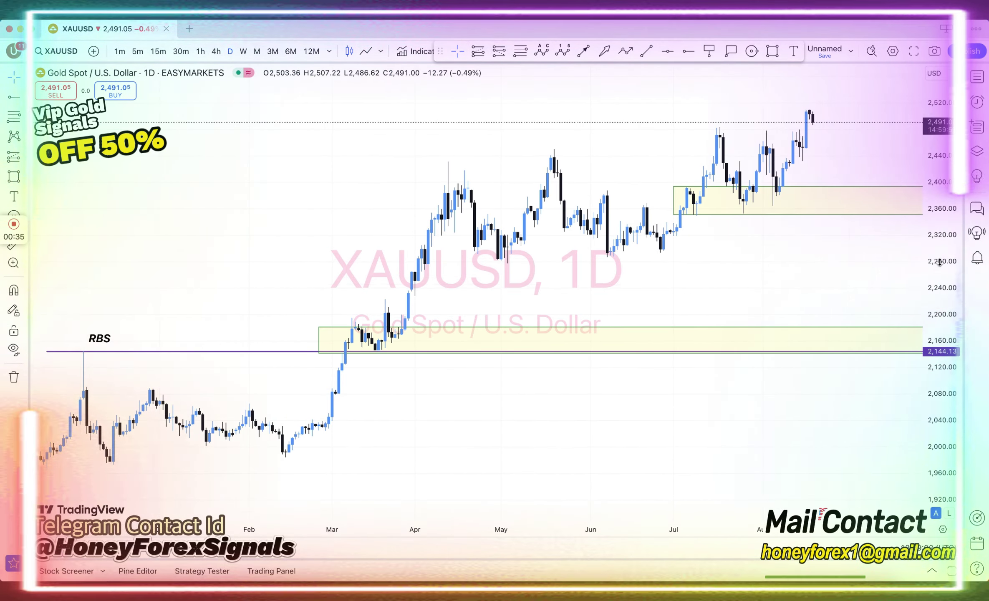
pyautogui.moveTo(940, 262); pyautogui.dragTo(940, 239)
pyautogui.scroll(7, 817, 272)
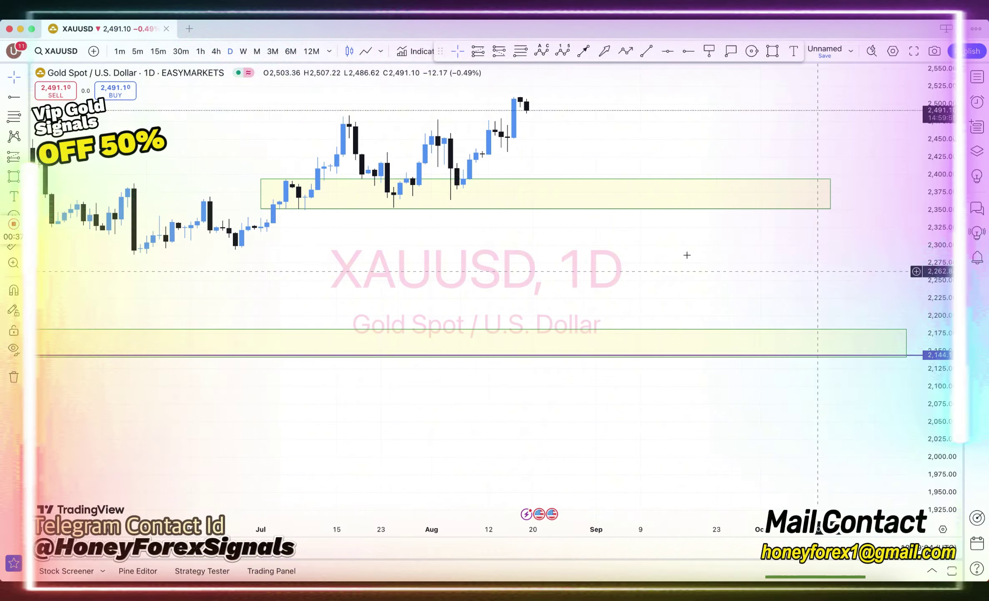
# Pan and stretch the daily chart to centre the upper zone, then select it.
pyautogui.moveTo(686, 255); pyautogui.dragTo(640, 263)
pyautogui.rightClick(640, 263)
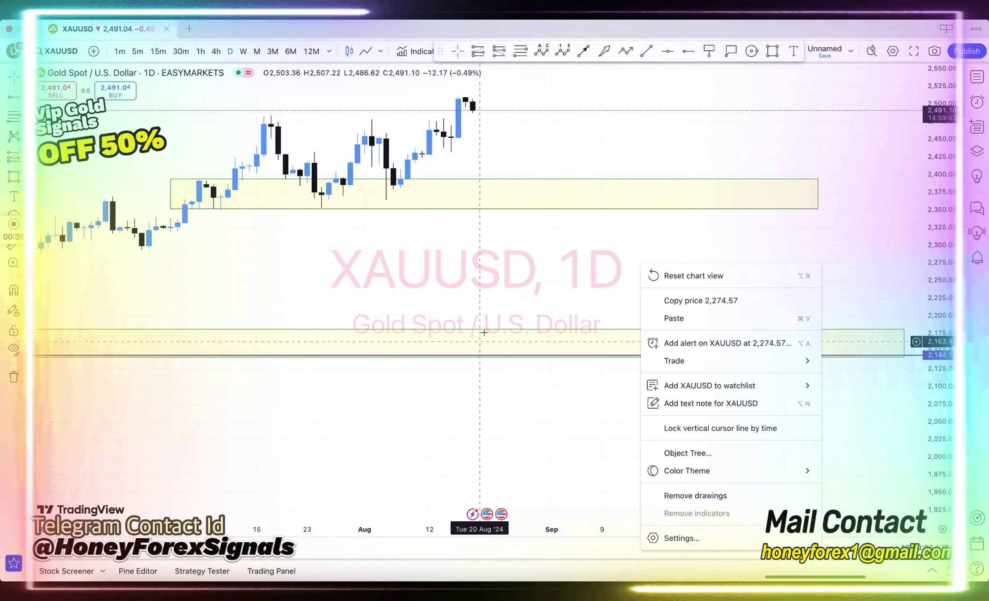
pyautogui.click(484, 305)
pyautogui.moveTo(422, 258); pyautogui.dragTo(536, 434)
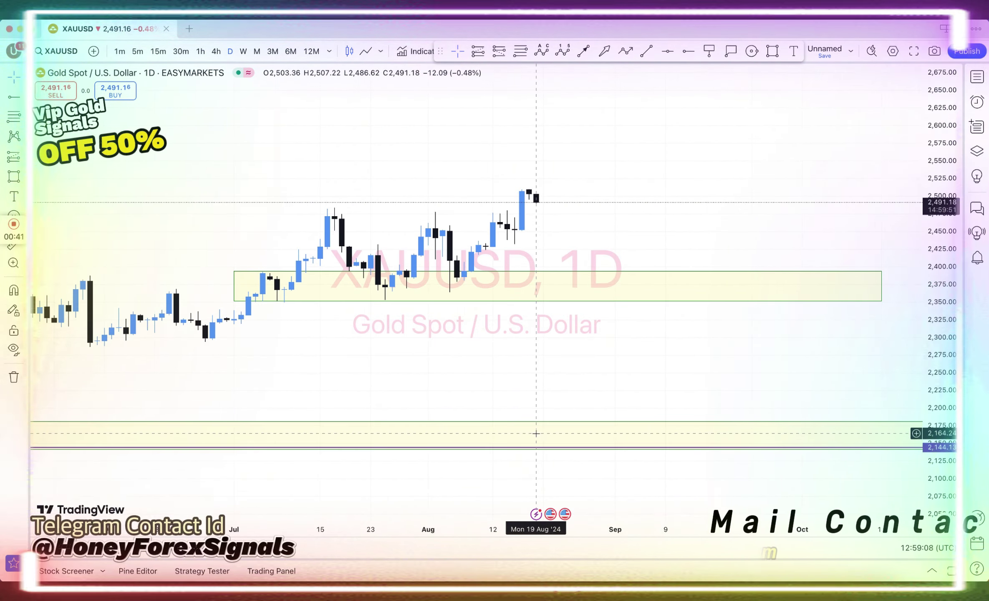
pyautogui.moveTo(942, 367); pyautogui.dragTo(550, 308)
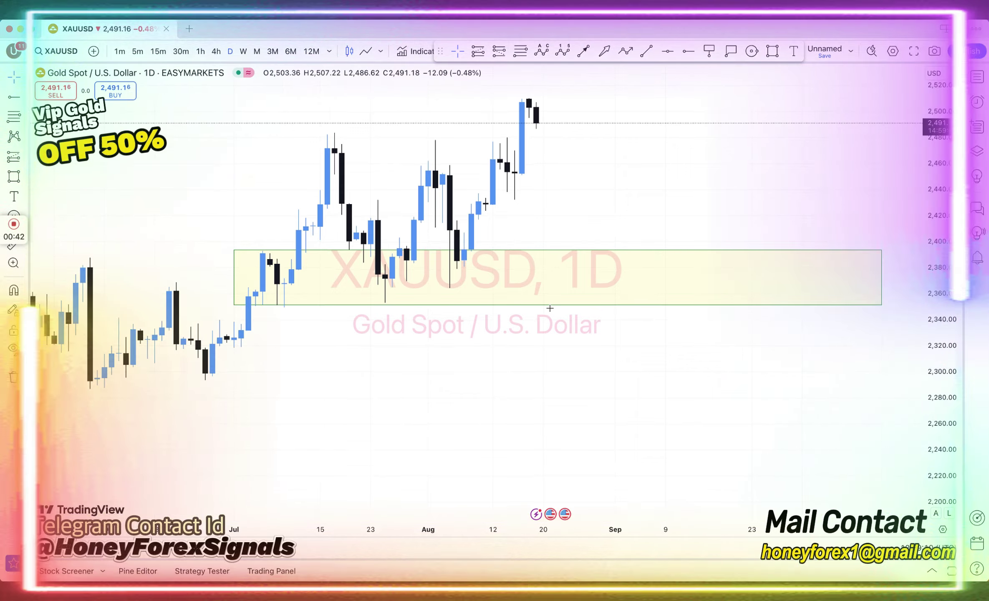
pyautogui.click(235, 251)
# Tighten the upper zone from its top-left corner and label it 'WEEKLY + DAILY DEMAND'.
pyautogui.moveTo(235, 251); pyautogui.dragTo(284, 280)
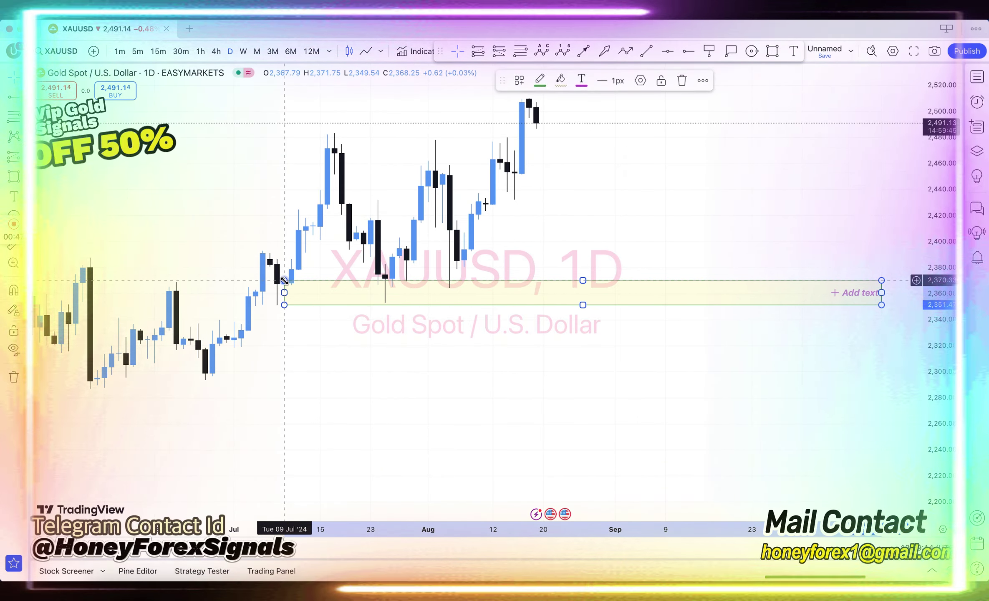
pyautogui.click(225, 229)
pyautogui.click(794, 52)
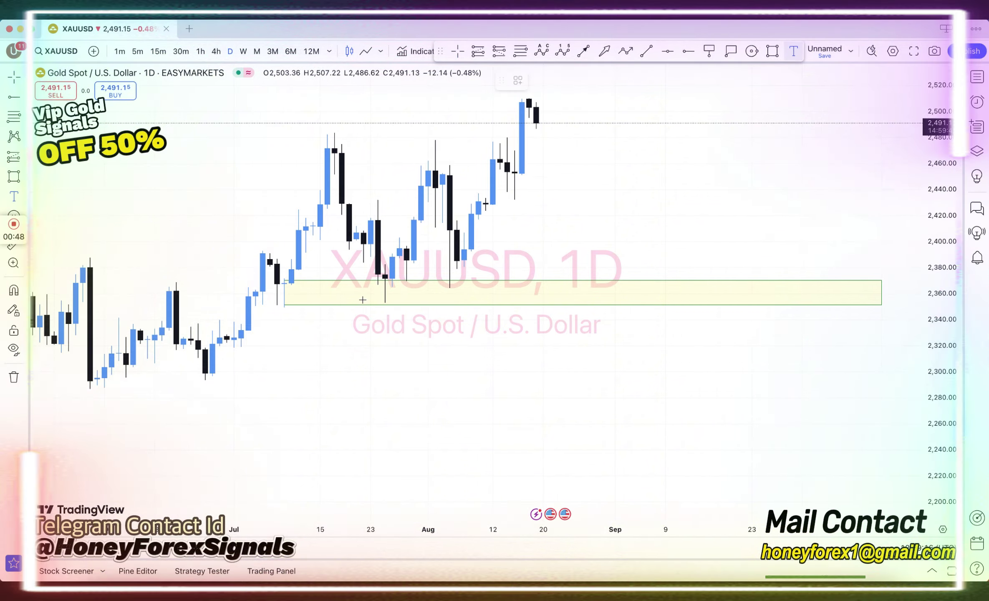
pyautogui.click(331, 291)
pyautogui.write('WEE')
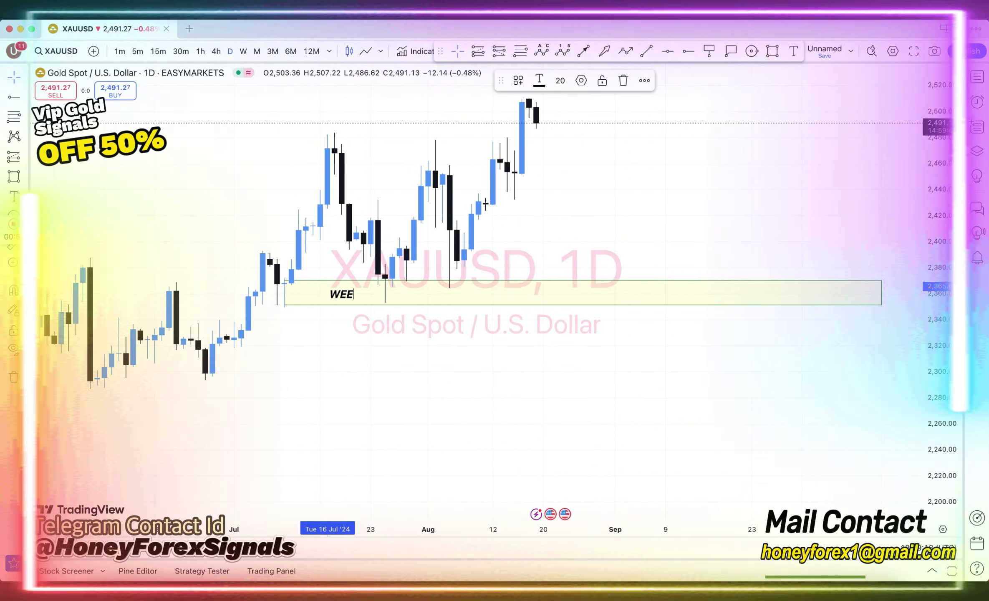
pyautogui.write('J')
pyautogui.press('BackSpace')
pyautogui.write('KL')
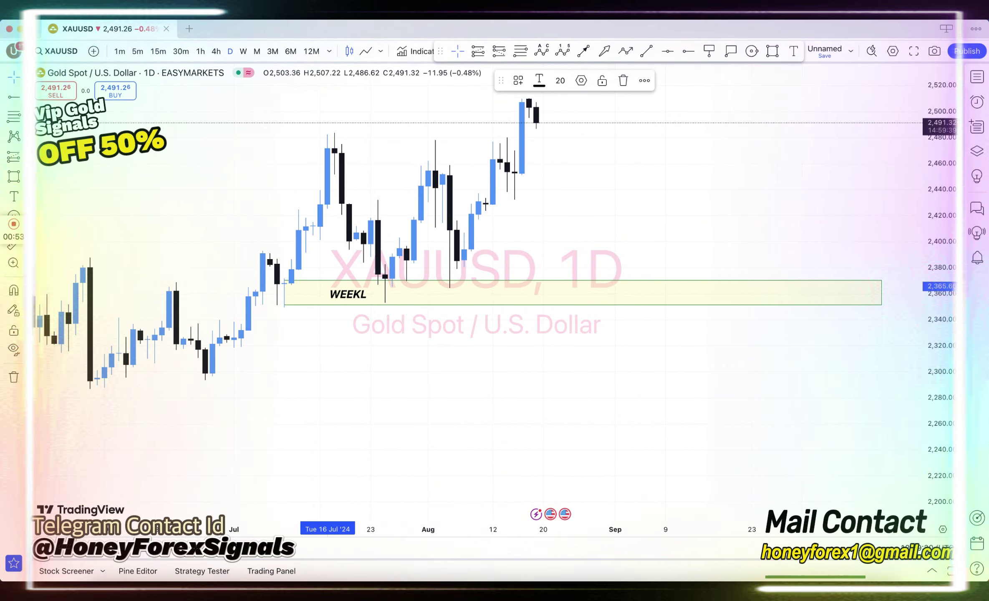
pyautogui.write('Y +')
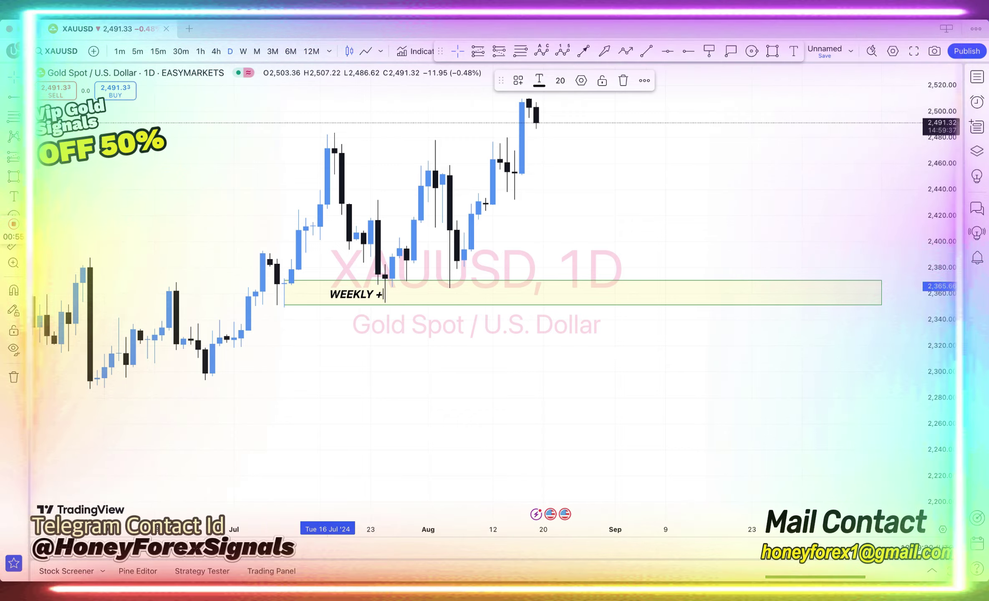
pyautogui.write(' DAILY')
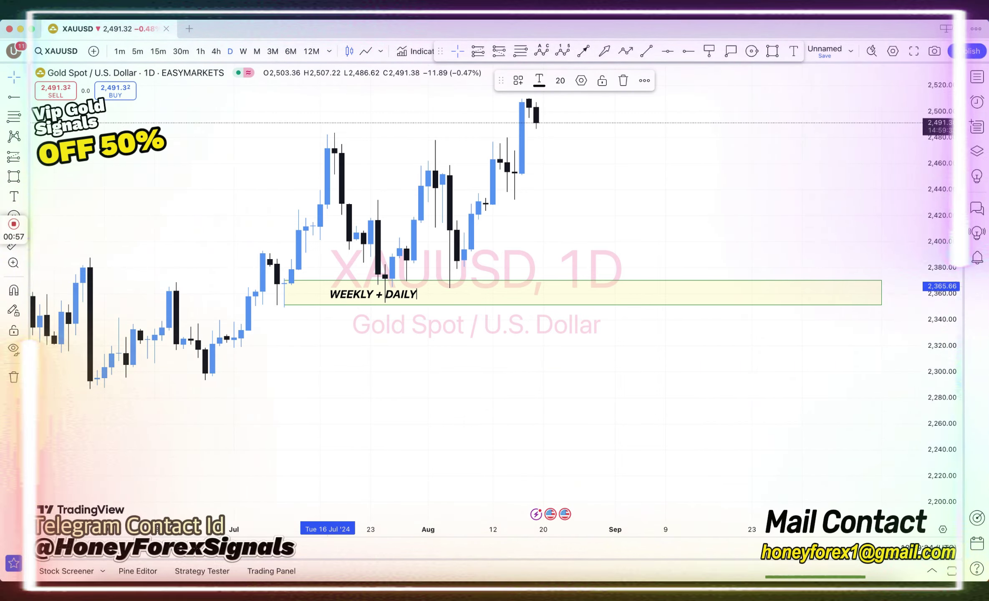
pyautogui.write(' DEMAND')
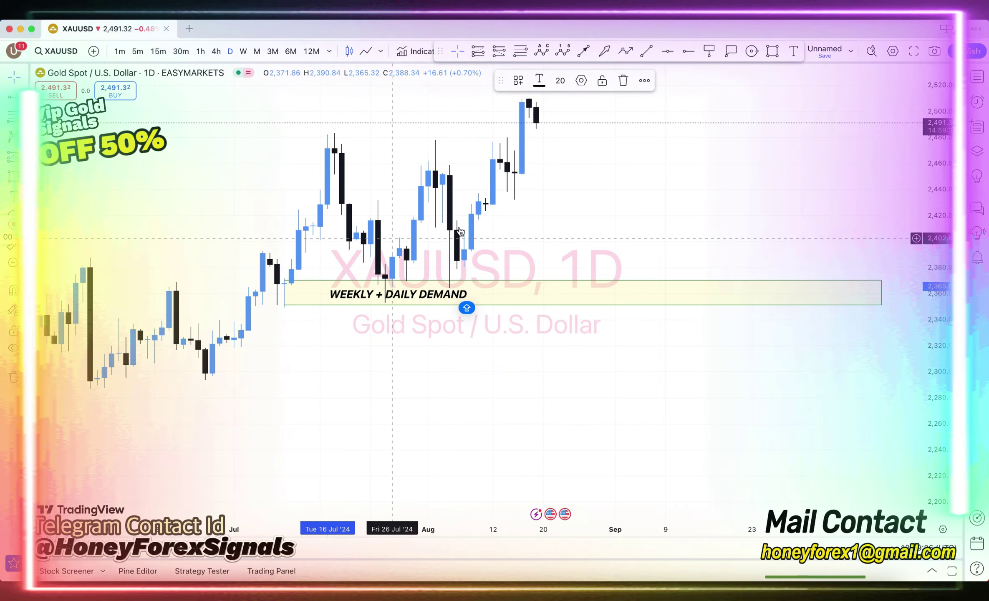
pyautogui.press('Escape')
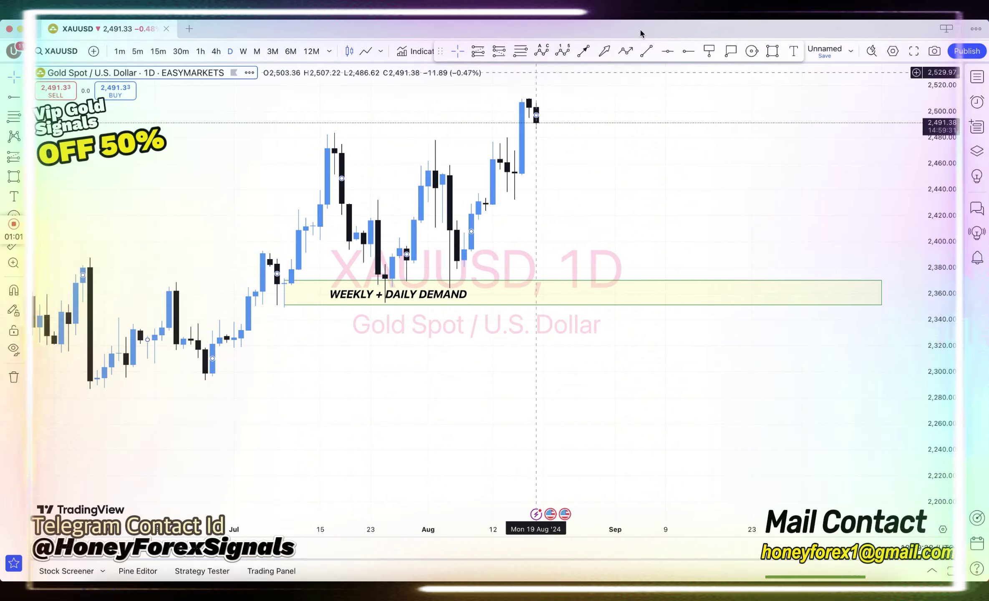
# Add horizontal breakout rays at 2,478.17 and 2,484.54 on the highs.
pyautogui.click(688, 52)
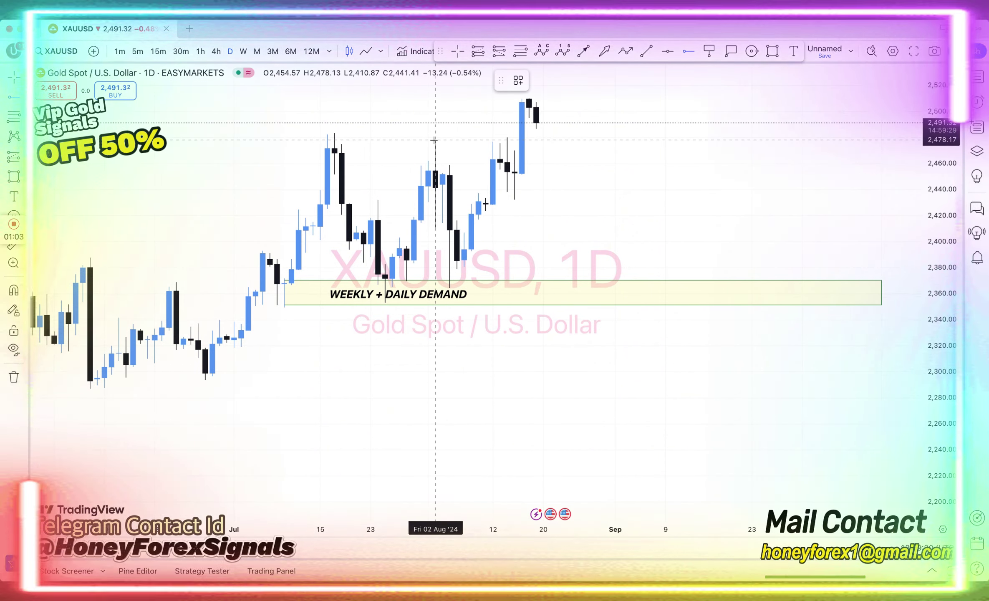
pyautogui.click(435, 140)
pyautogui.click(689, 52)
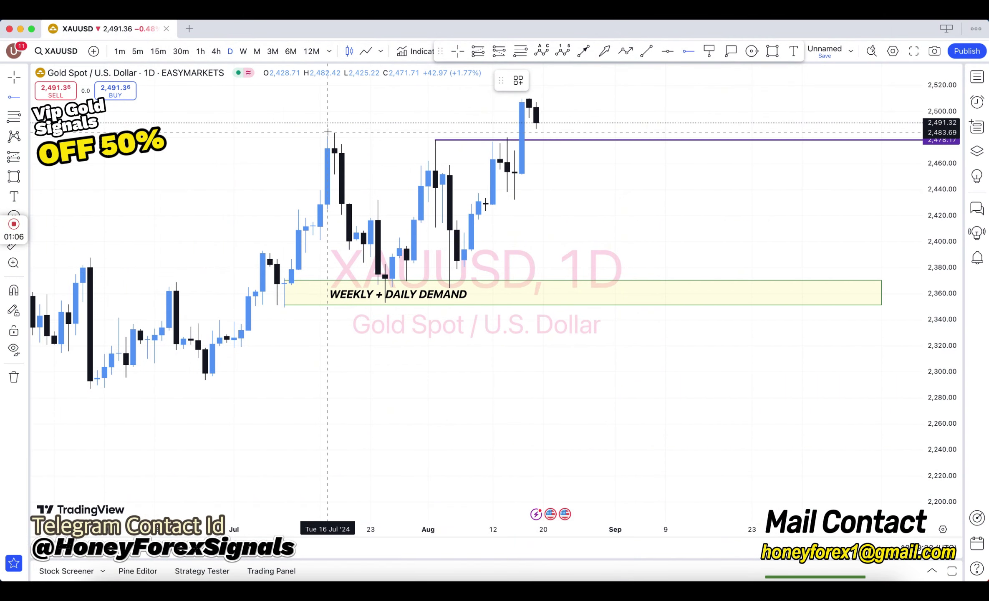
pyautogui.click(328, 132)
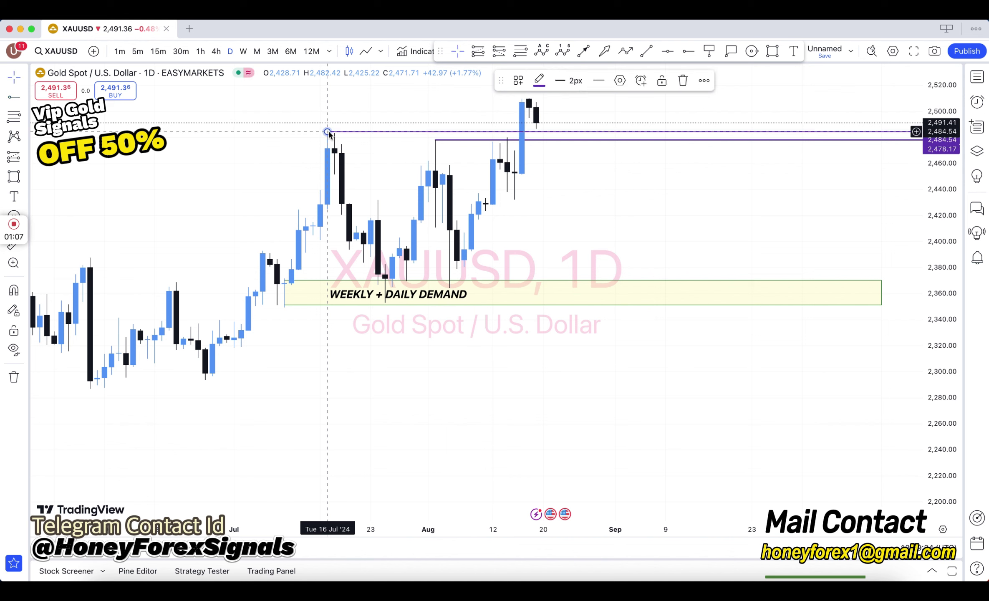
pyautogui.click(273, 144)
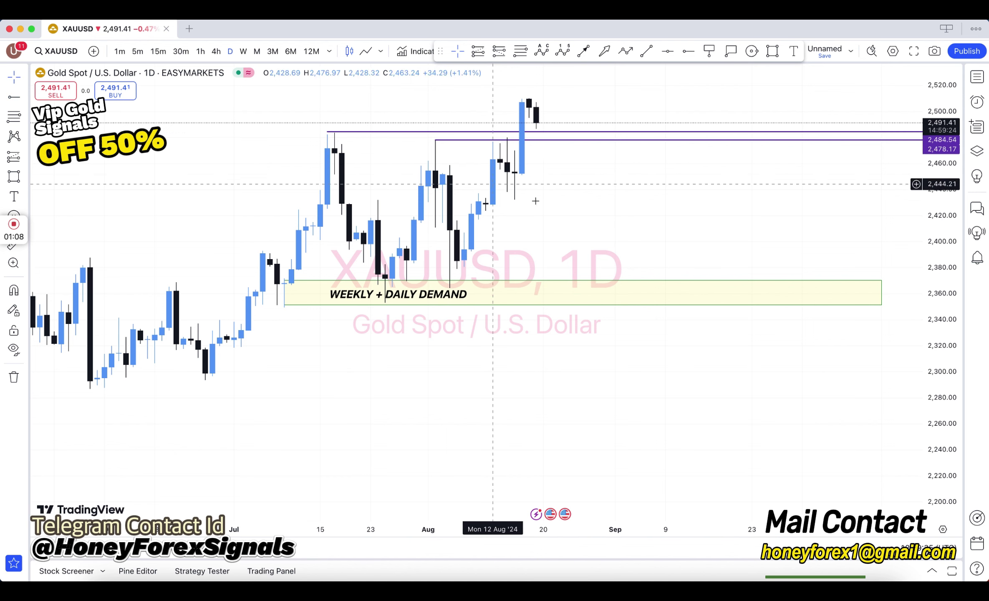
# Mark a small 2,432–2,452 demand zone under the breakout candle and switch to 4-hour candles.
pyautogui.click(773, 52)
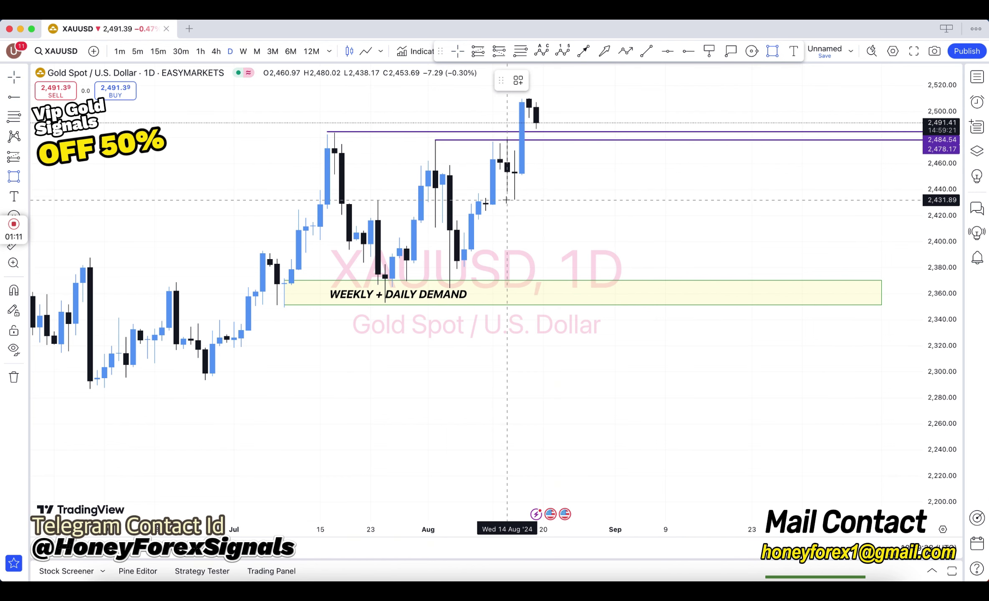
pyautogui.moveTo(507, 199); pyautogui.dragTo(579, 173)
pyautogui.click(579, 173)
pyautogui.click(644, 179)
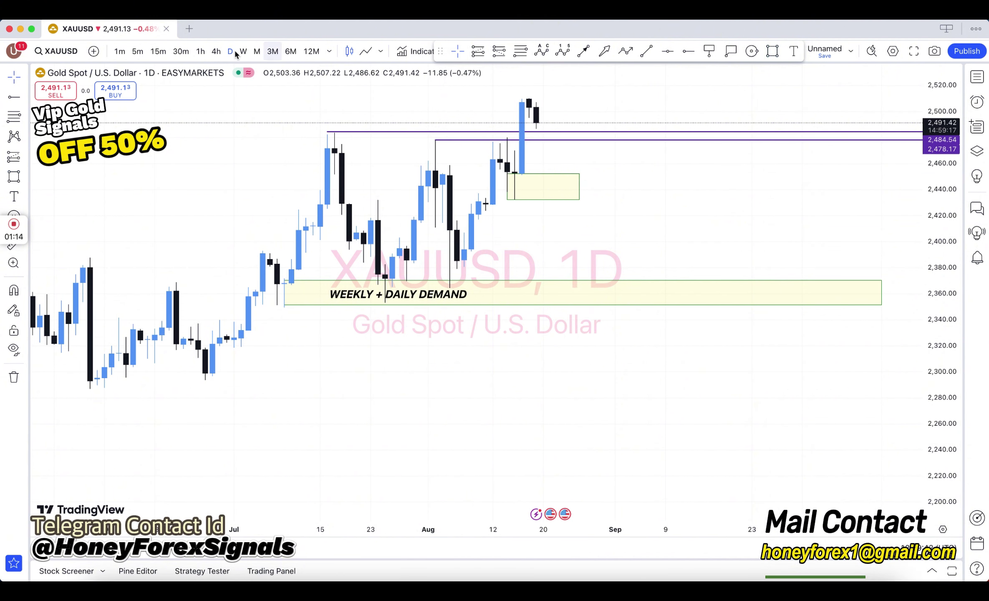
pyautogui.click(216, 51)
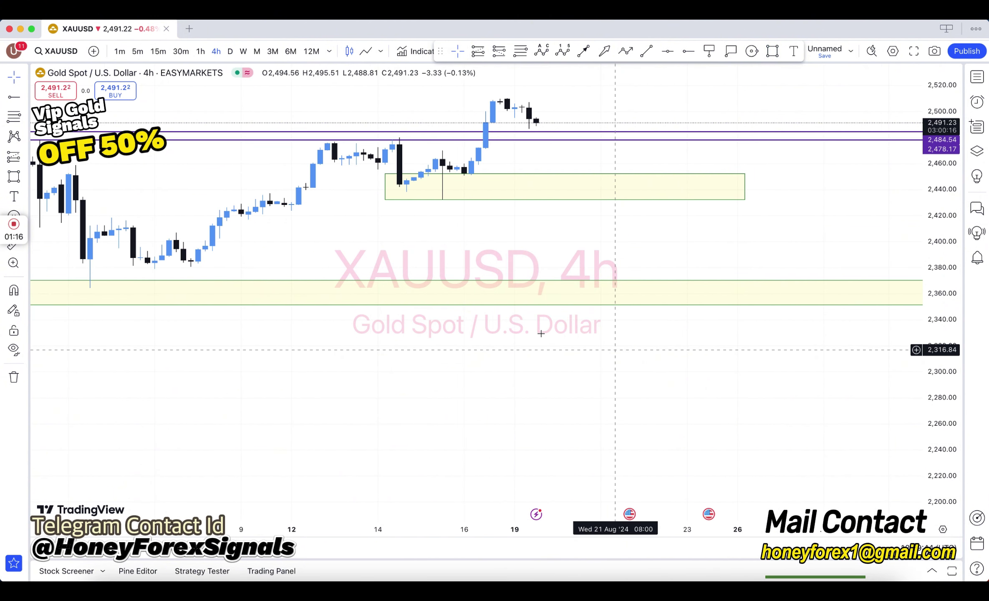
# Circle the 4h candle breaking above the 2,478–2,484 levels.
pyautogui.hscroll(-6, 541, 334)
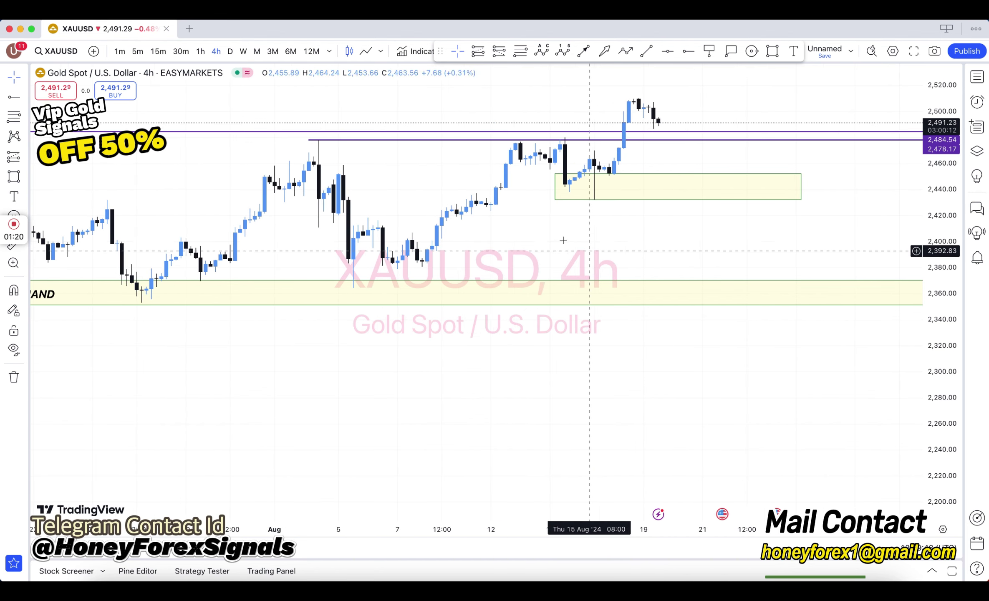
pyautogui.moveTo(591, 256); pyautogui.dragTo(658, 343)
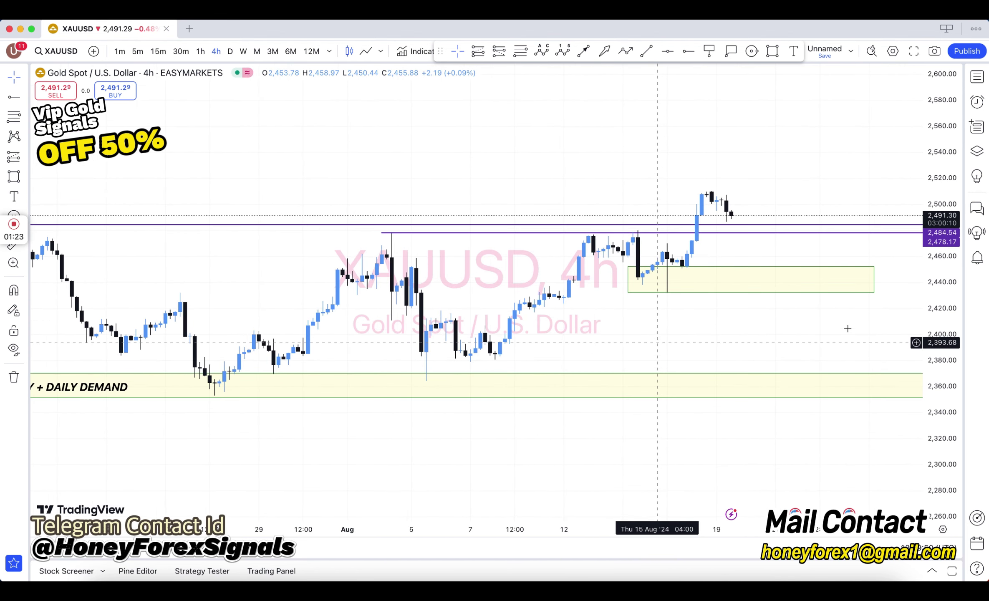
pyautogui.scroll(-4, 848, 335)
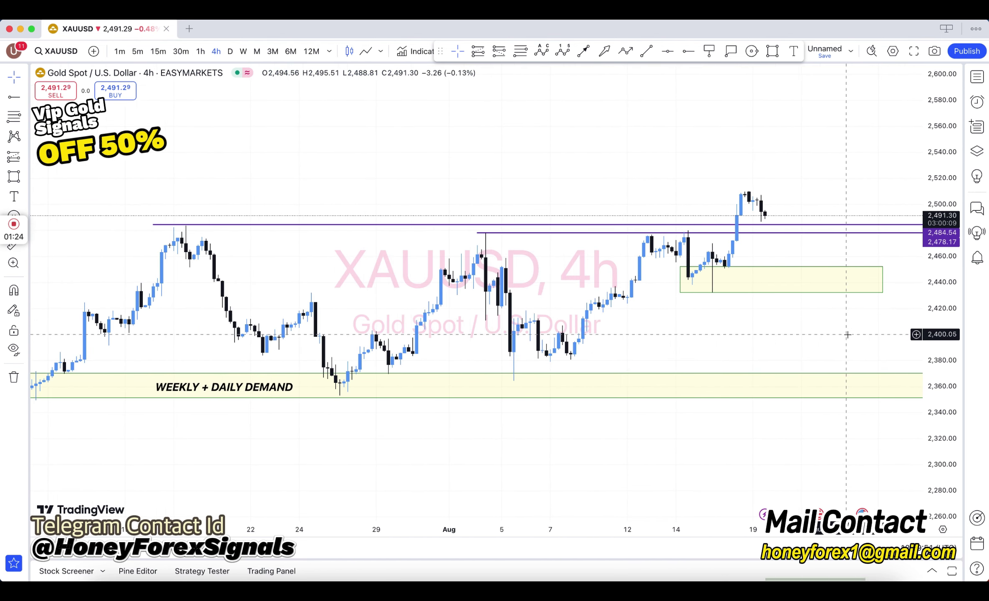
pyautogui.click(751, 51)
pyautogui.click(753, 227)
pyautogui.click(771, 229)
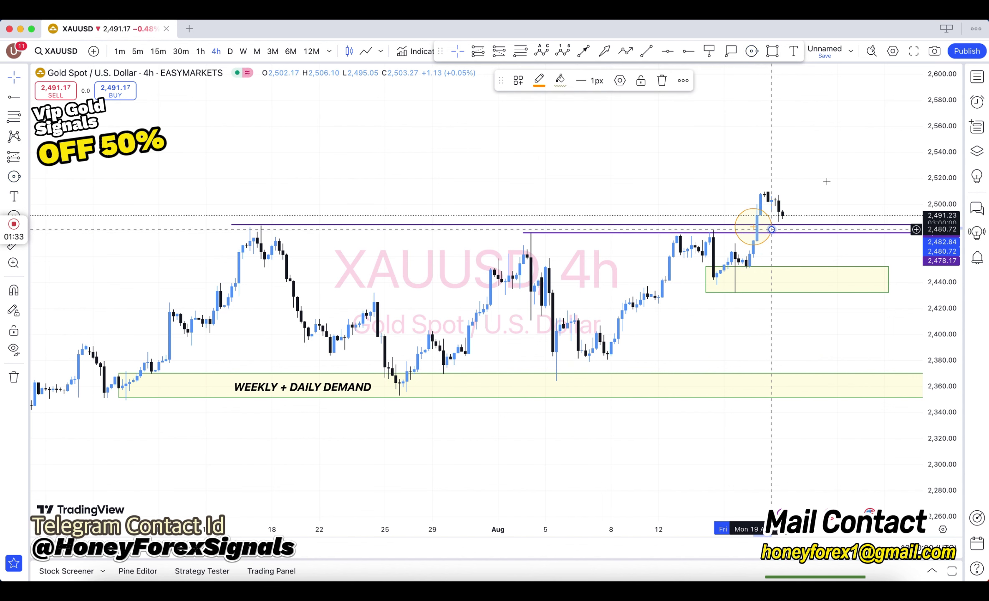
# Add a 'HIGH BREACKOUT' label above the upper breakout line, left of the circled candle.
pyautogui.click(794, 52)
pyautogui.click(656, 213)
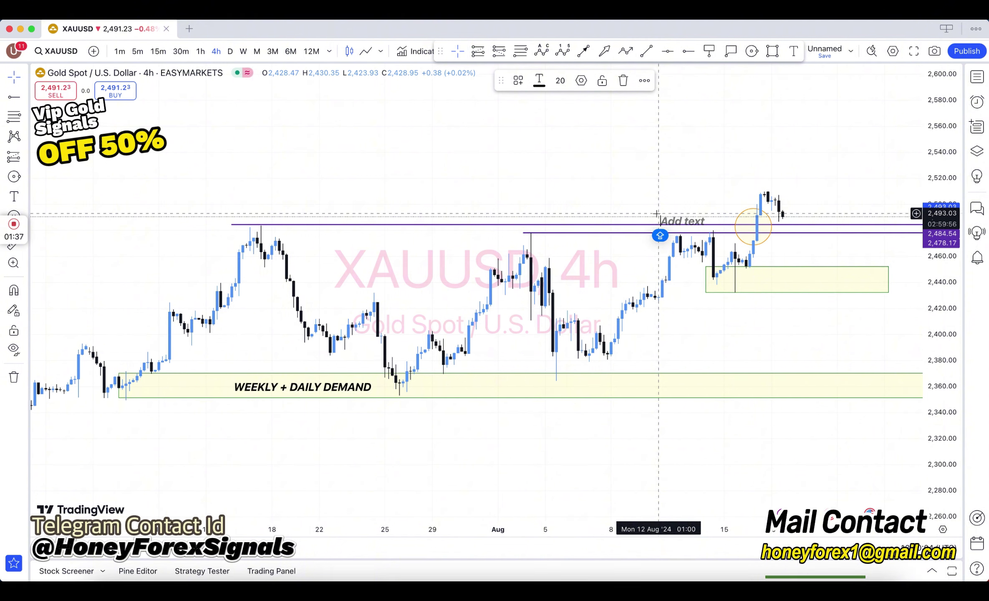
pyautogui.write('HIGH BREACKOUT')
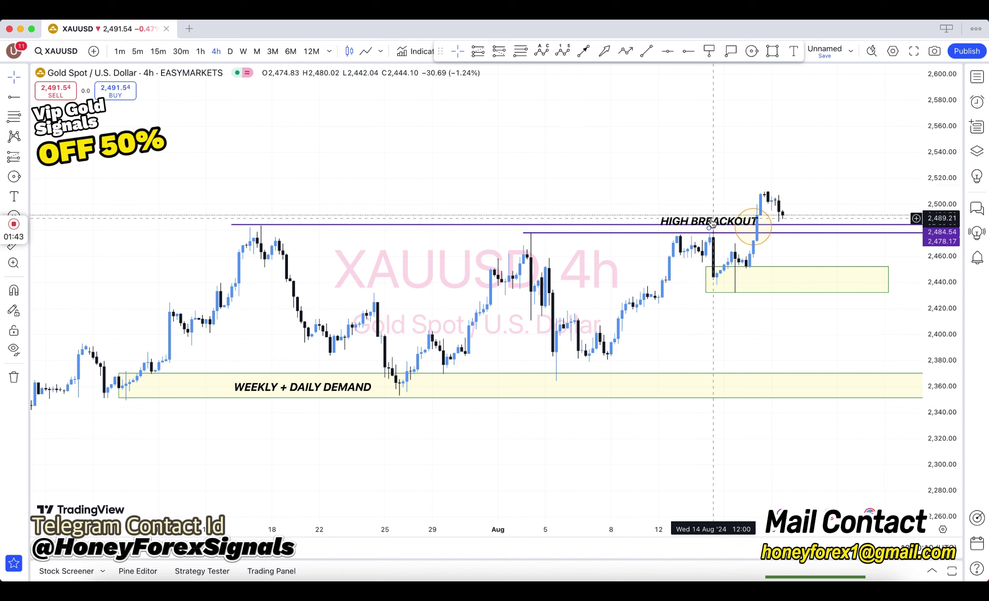
pyautogui.moveTo(679, 218); pyautogui.dragTo(675, 217)
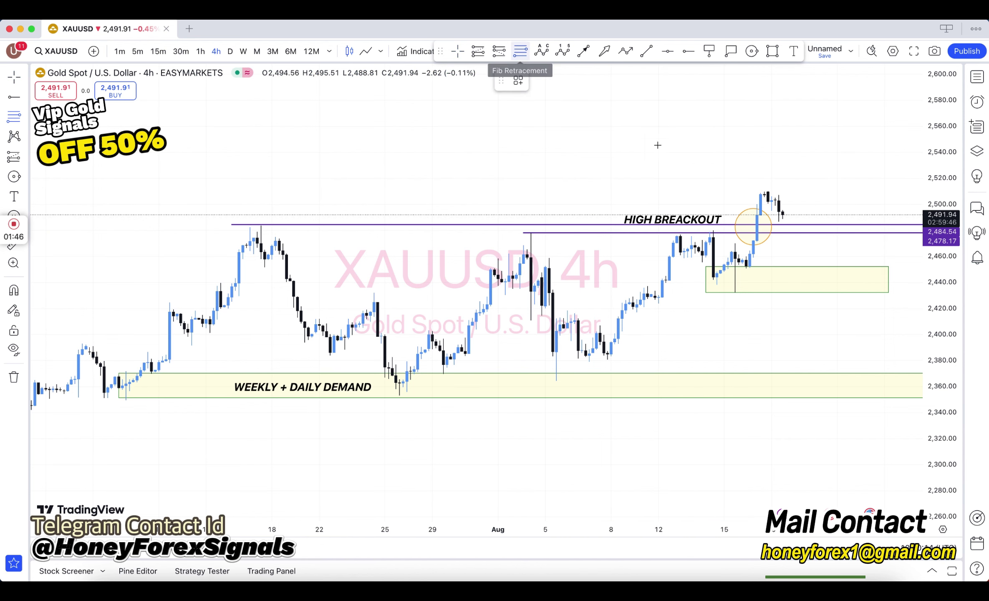
# Draw a Fibonacci retracement from the recent high to near 2431, with target lines at 1.618 and 2.618.
pyautogui.click(750, 217)
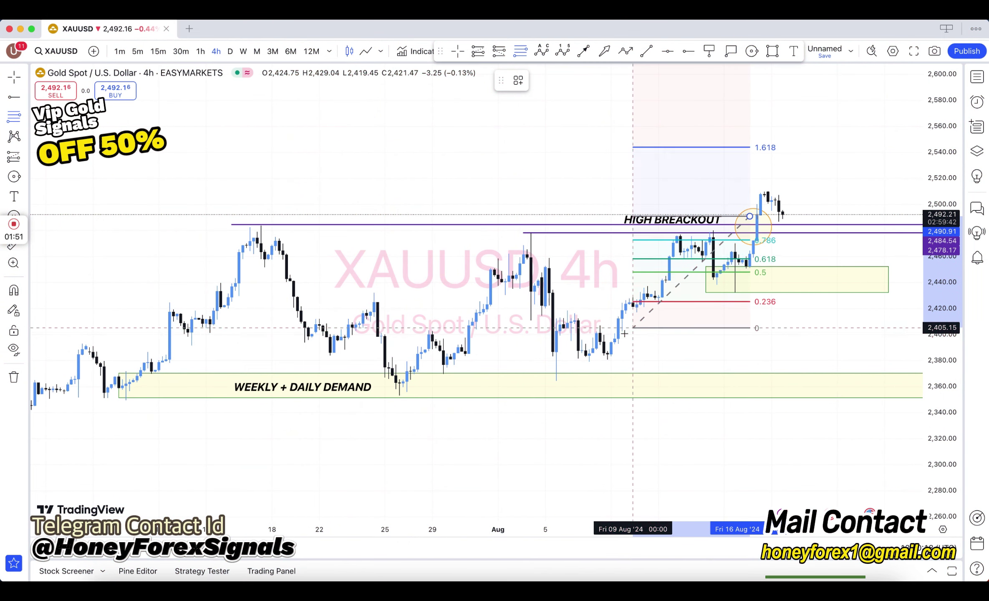
pyautogui.click(692, 293)
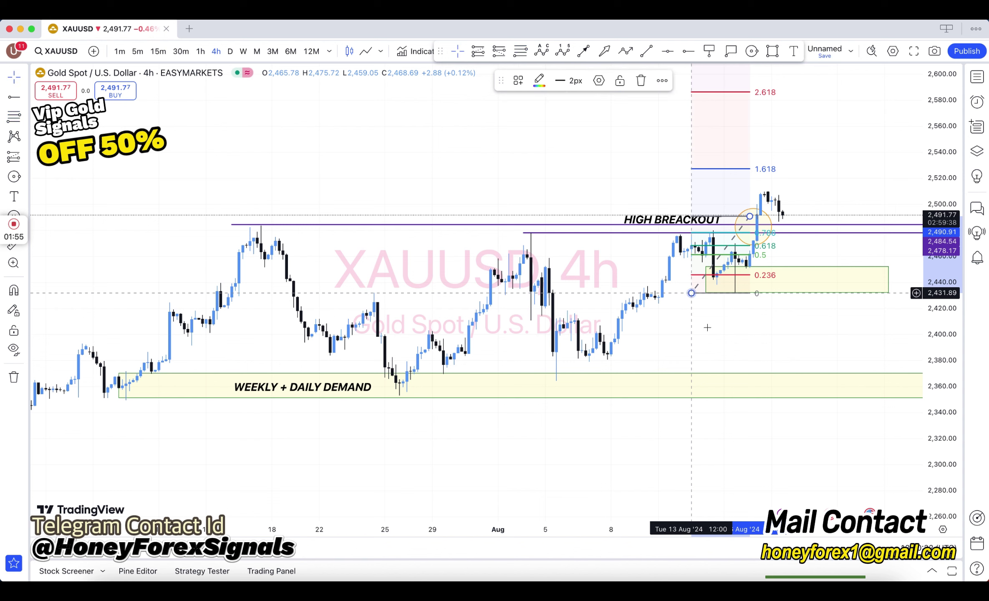
pyautogui.click(692, 168)
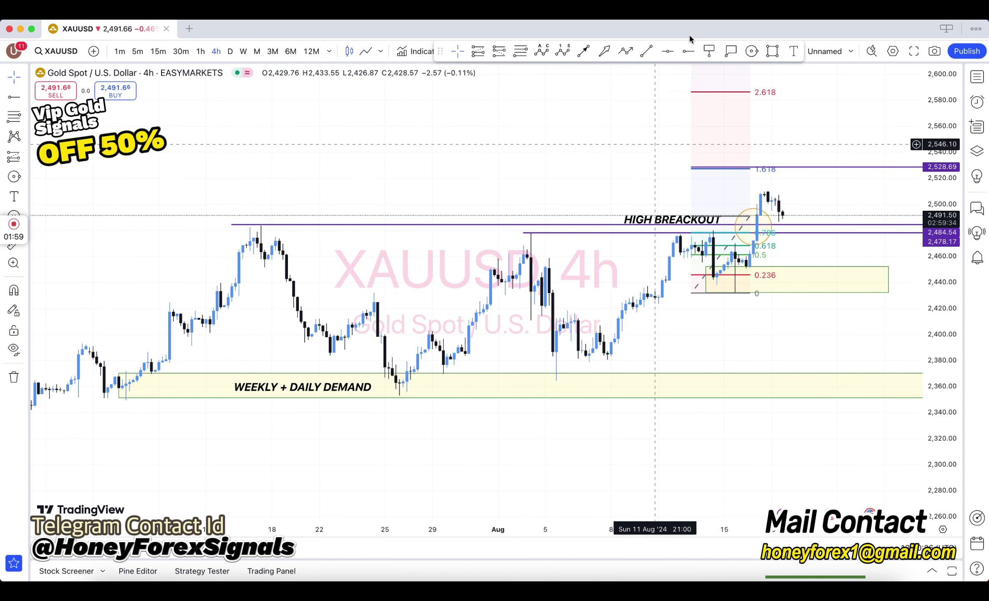
pyautogui.click(693, 92)
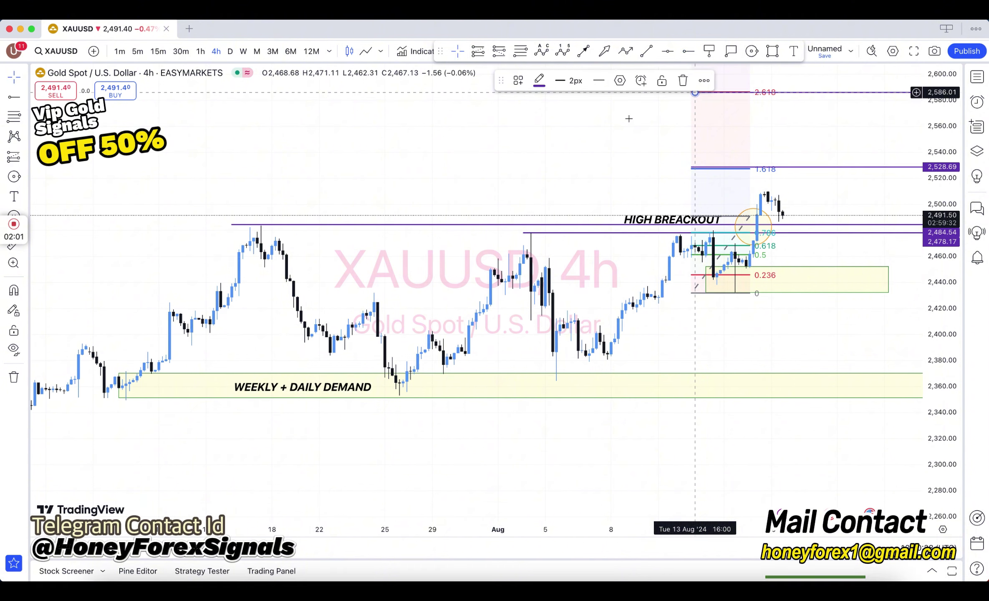
# Label the 1.618 line TP1 and the 2.618 line TP2.
pyautogui.click(793, 51)
pyautogui.click(643, 160)
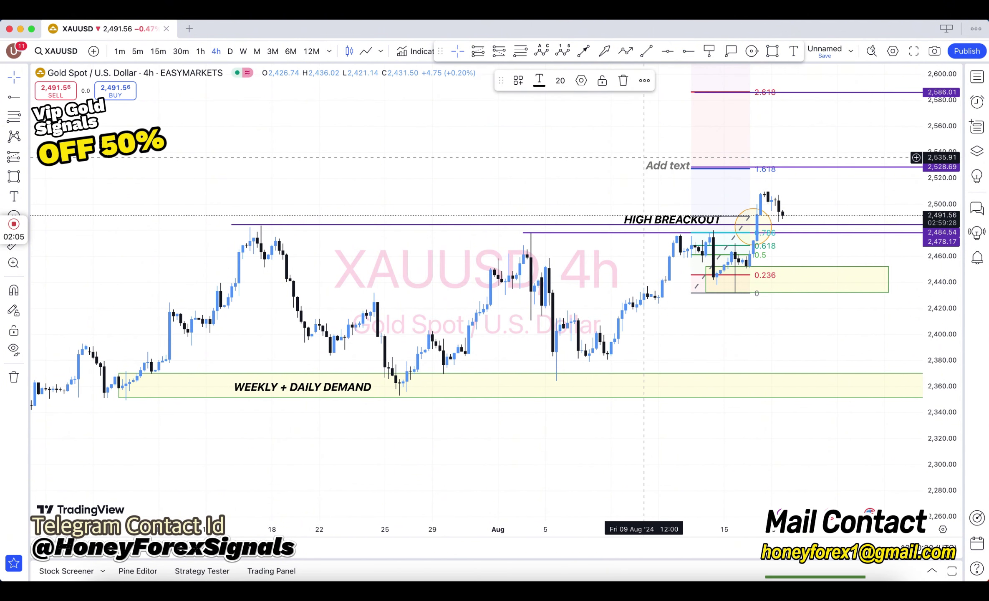
pyautogui.click(612, 158)
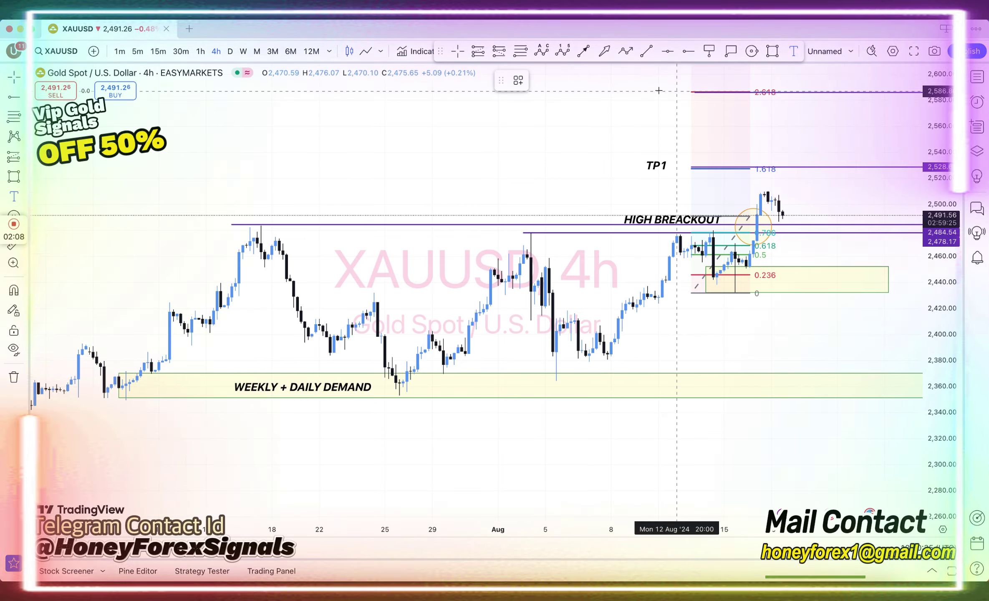
pyautogui.click(660, 89)
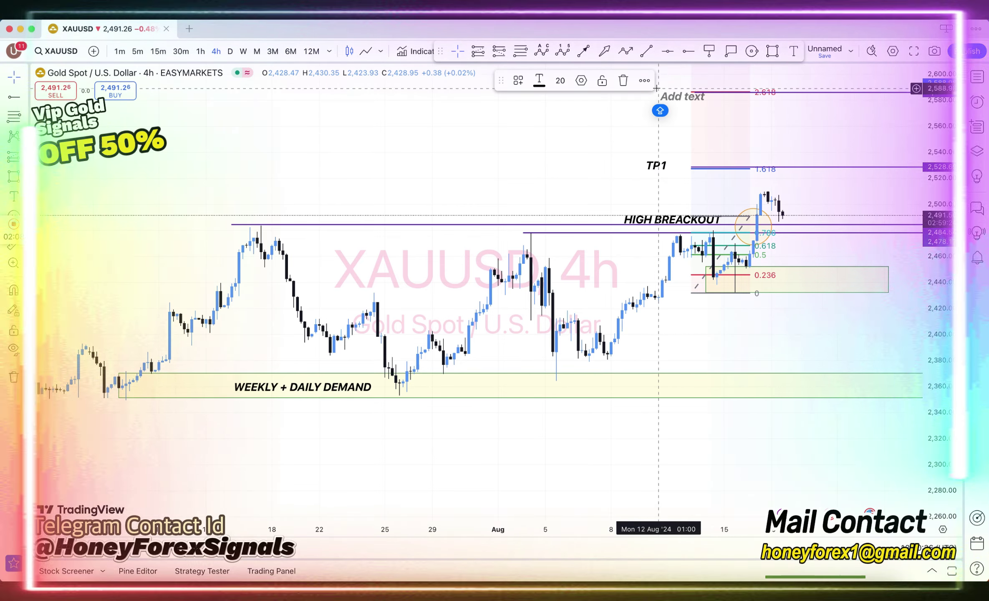
pyautogui.write('TP2')
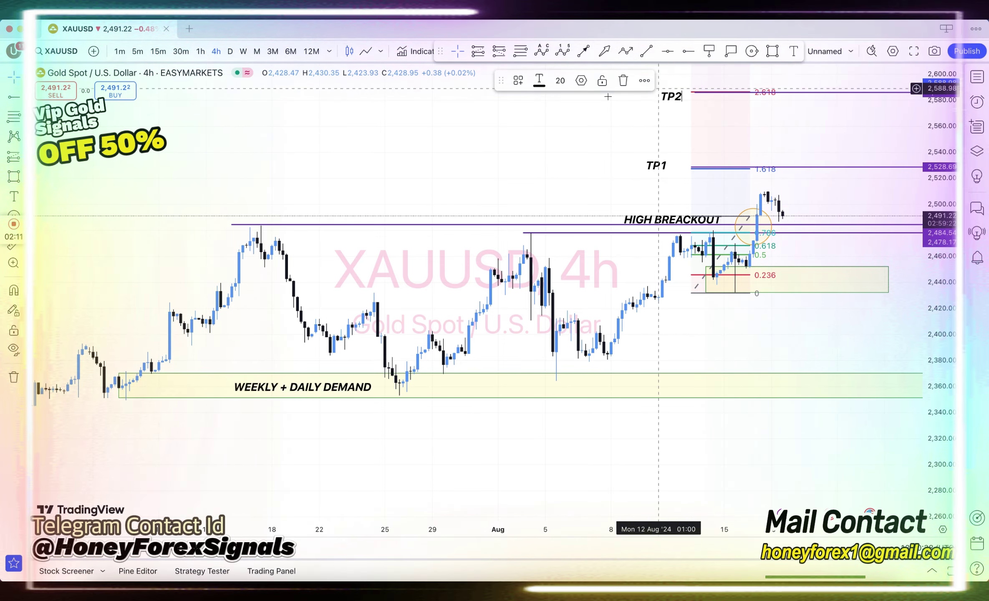
pyautogui.click(598, 121)
# Add price callouts on the TP lines (2,529.54 and 2,586.86) and switch to 1-hour candles.
pyautogui.click(801, 91)
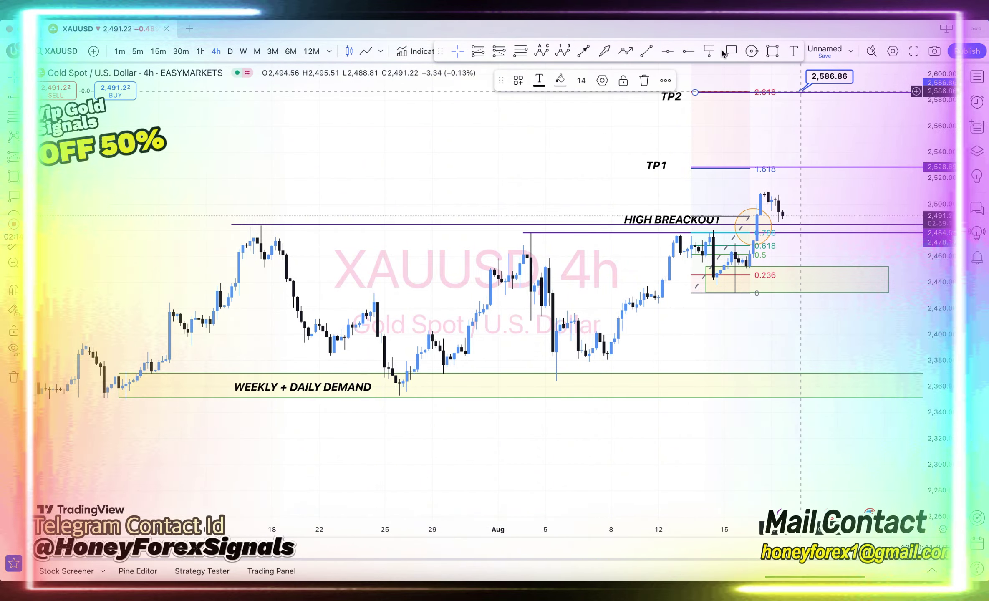
pyautogui.click(730, 51)
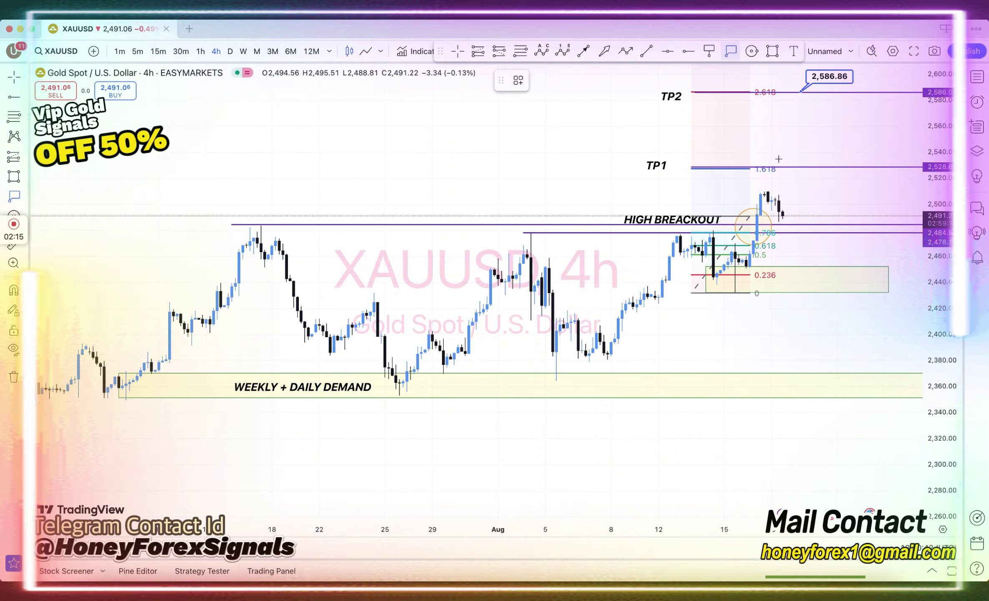
pyautogui.click(794, 166)
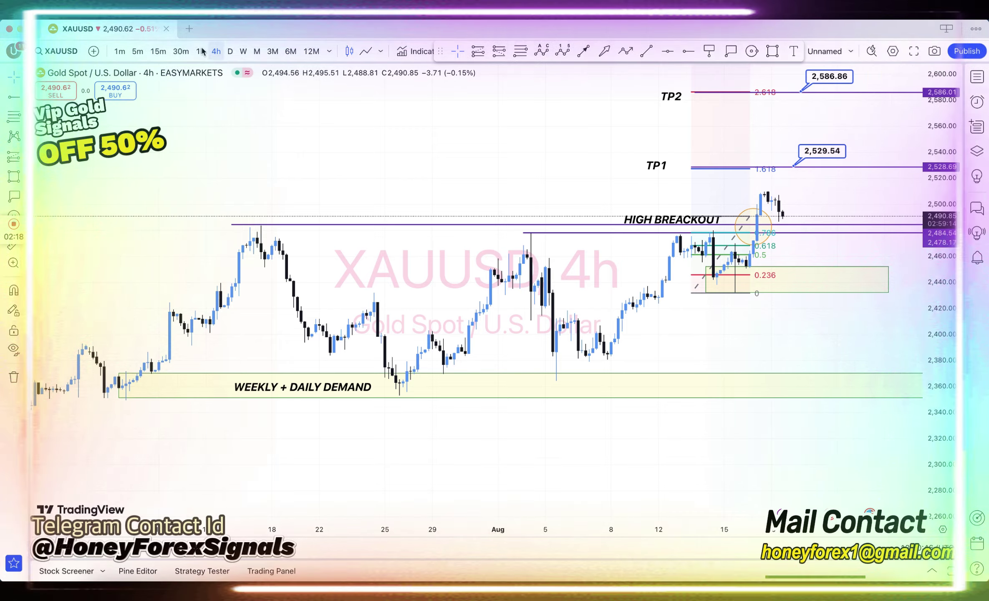
pyautogui.click(200, 51)
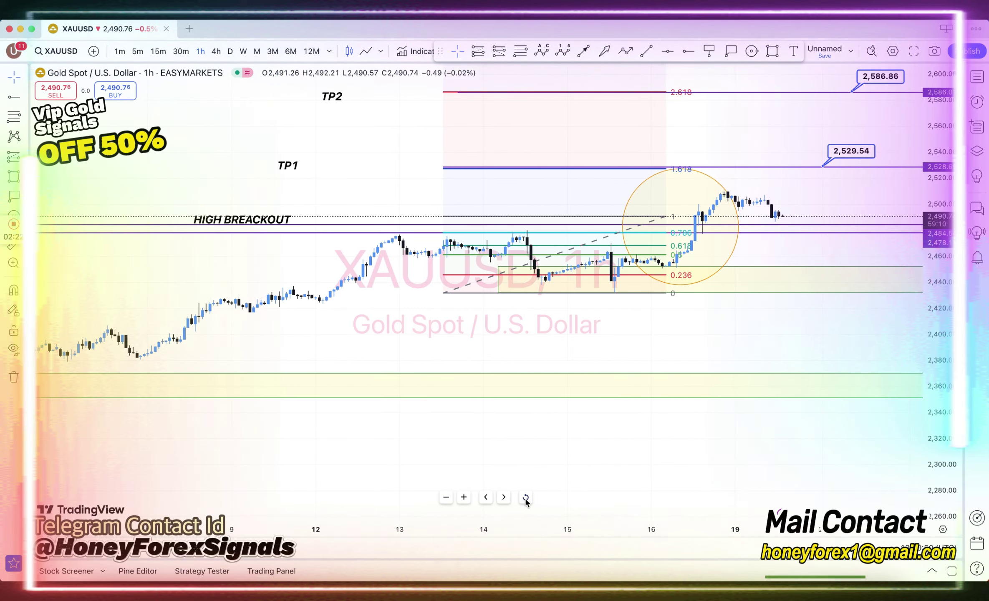
# Recentre the hourly chart on the breakout area and shift the circle slightly right onto the breakout.
pyautogui.click(526, 497)
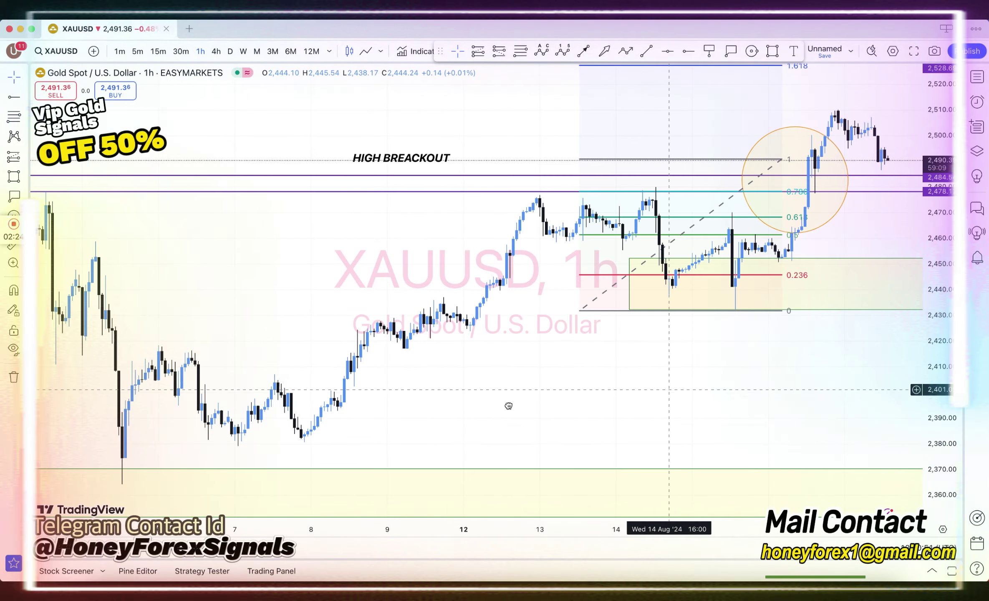
pyautogui.moveTo(669, 389); pyautogui.dragTo(508, 406)
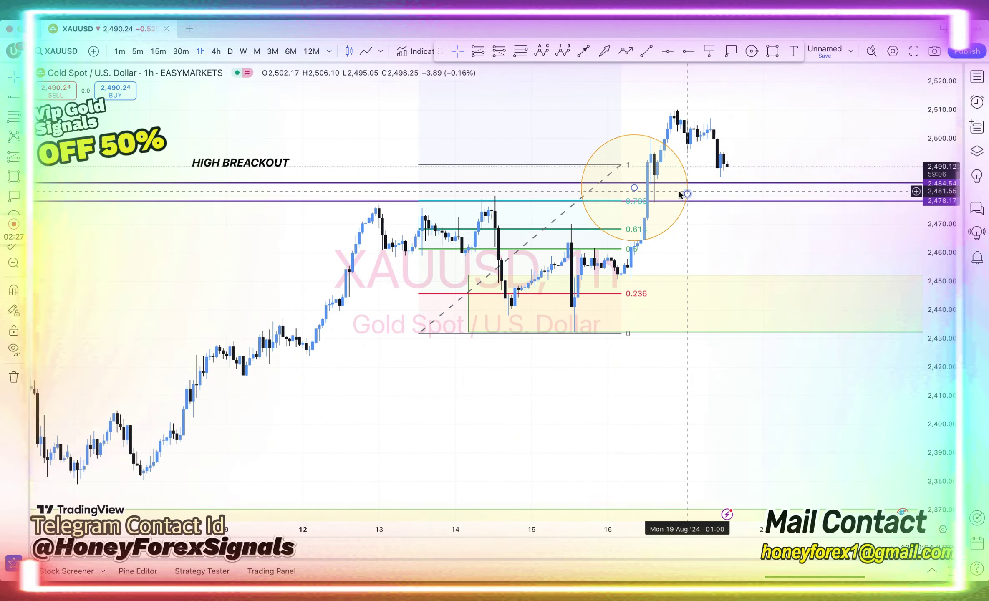
pyautogui.click(642, 189)
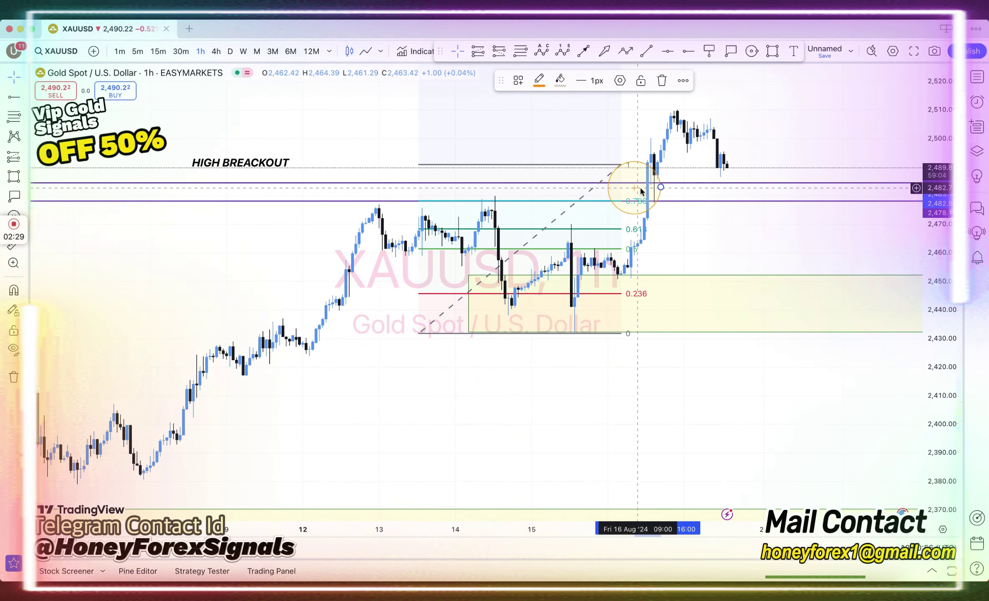
pyautogui.rightClick(648, 189)
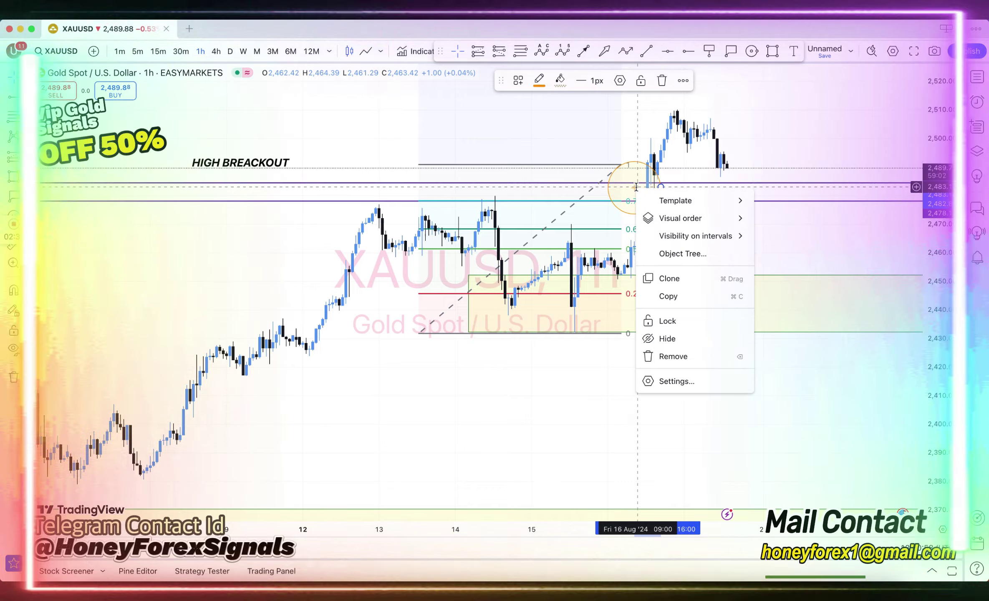
pyautogui.click(605, 124)
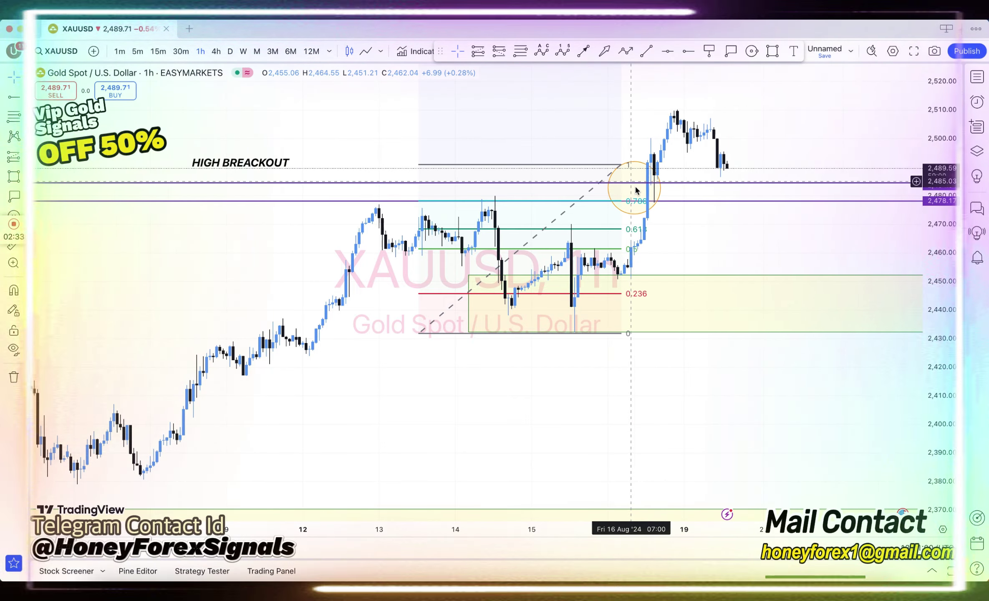
pyautogui.moveTo(635, 187); pyautogui.dragTo(645, 187)
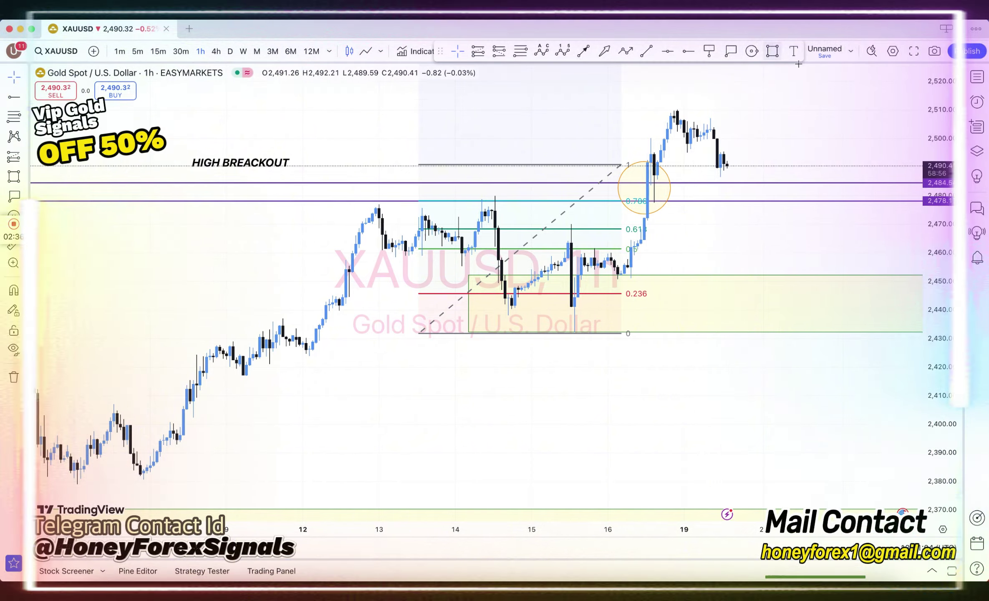
# Draw a thin 2,473–2,479 zone under the breakout lines and delete the Fibonacci retracement.
pyautogui.click(773, 53)
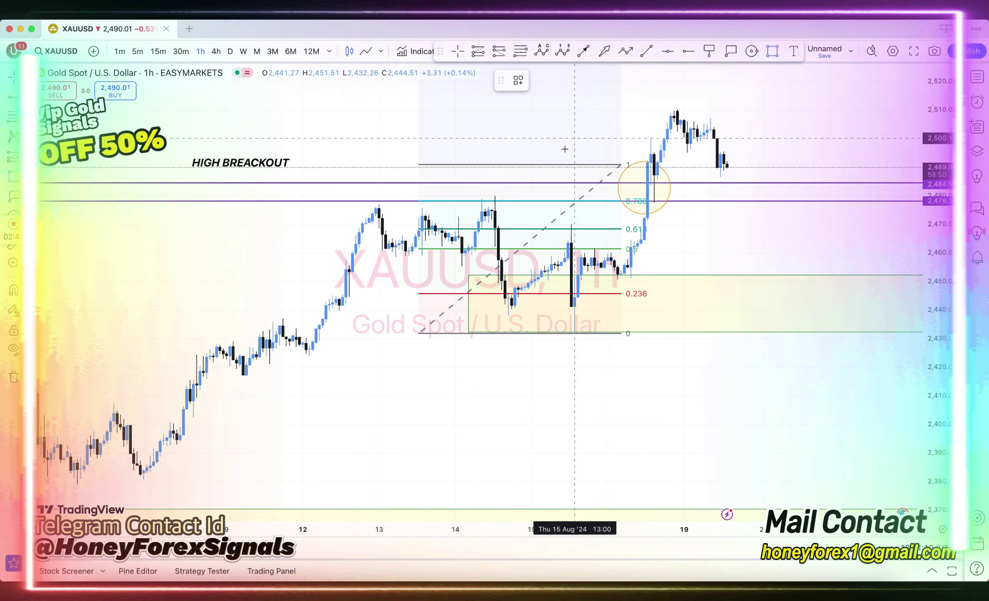
pyautogui.moveTo(481, 198); pyautogui.dragTo(750, 214)
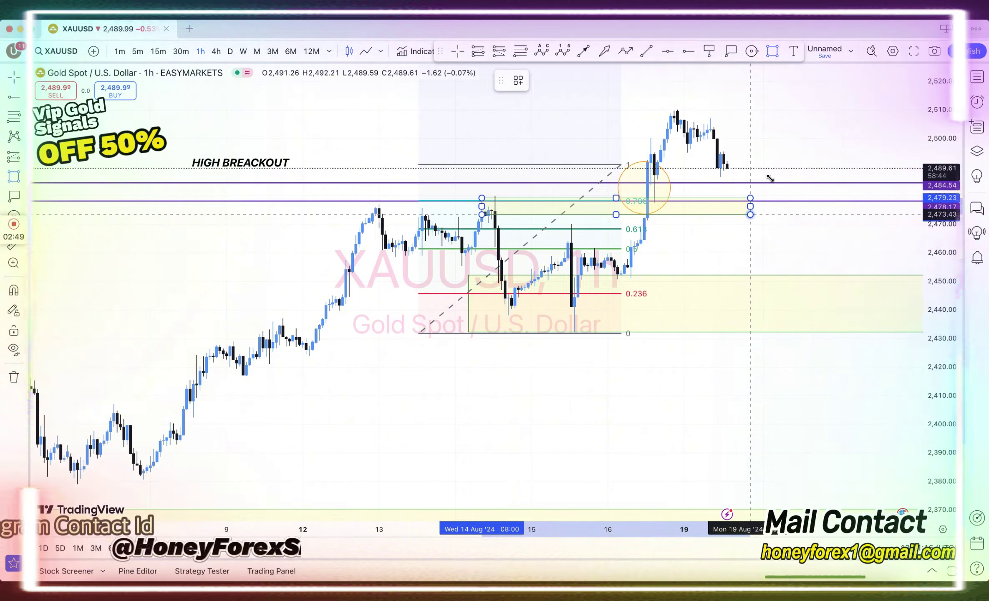
pyautogui.click(780, 152)
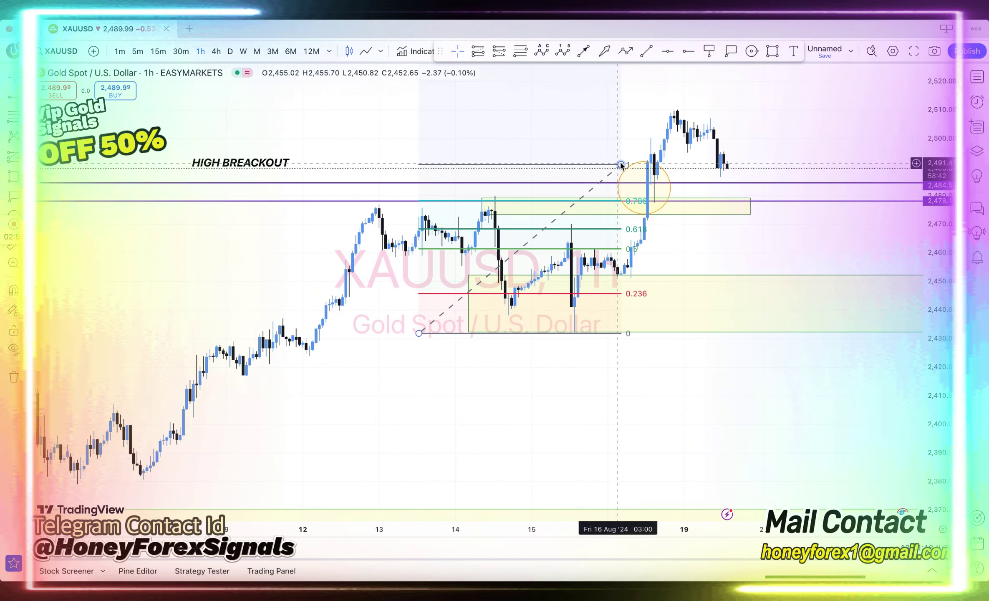
pyautogui.click(620, 164)
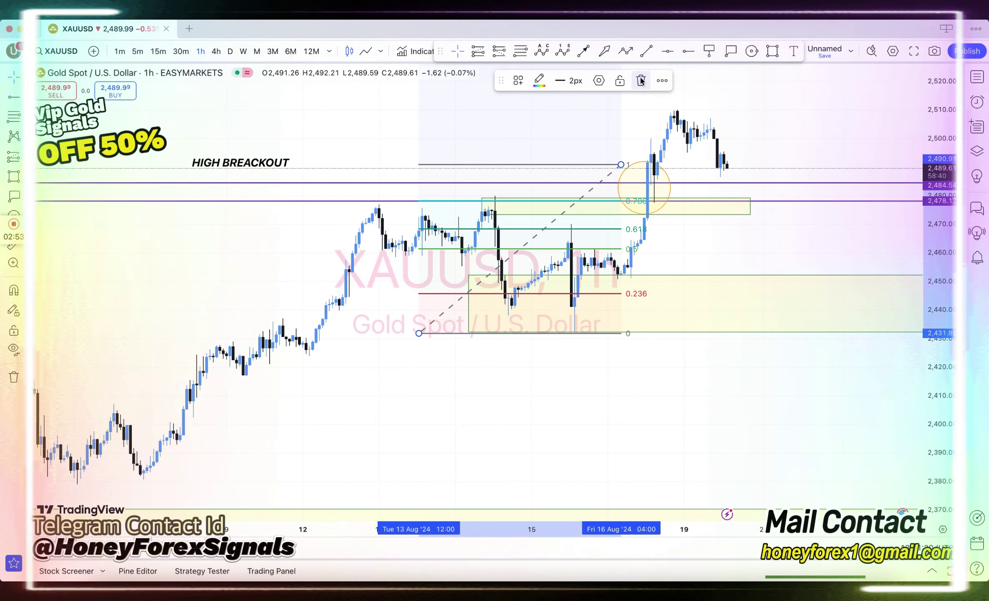
pyautogui.press('Delete')
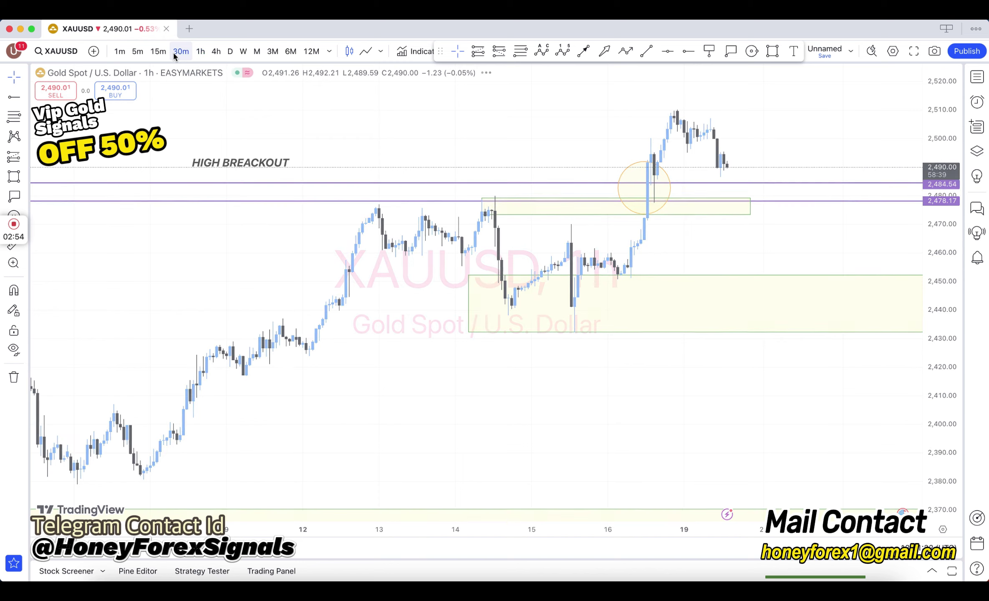
# On 30-minute candles, move the orange circle onto the breakout candle and delete the stray line near 2,487.
pyautogui.click(181, 51)
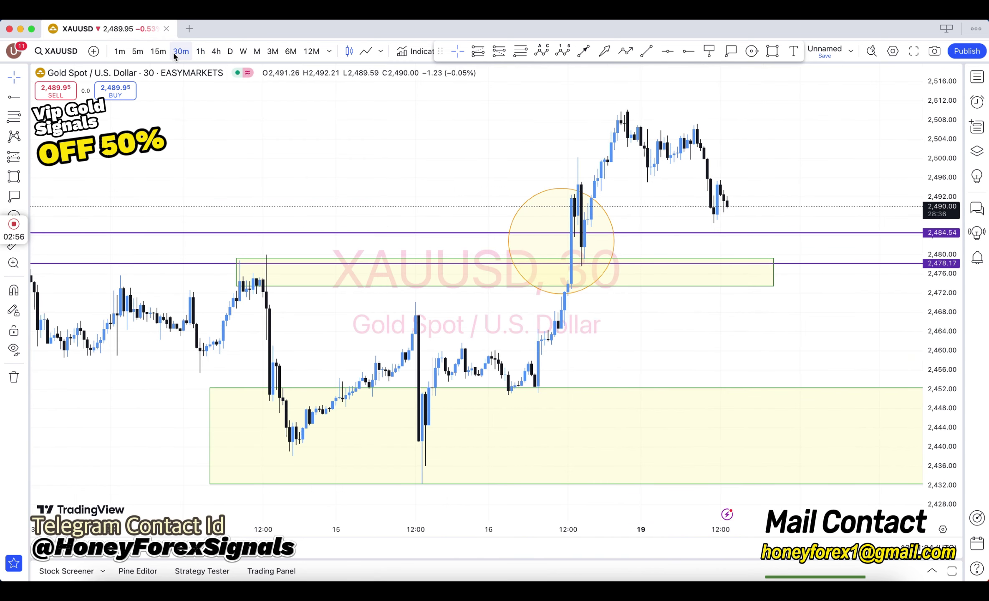
pyautogui.moveTo(565, 240); pyautogui.dragTo(582, 221)
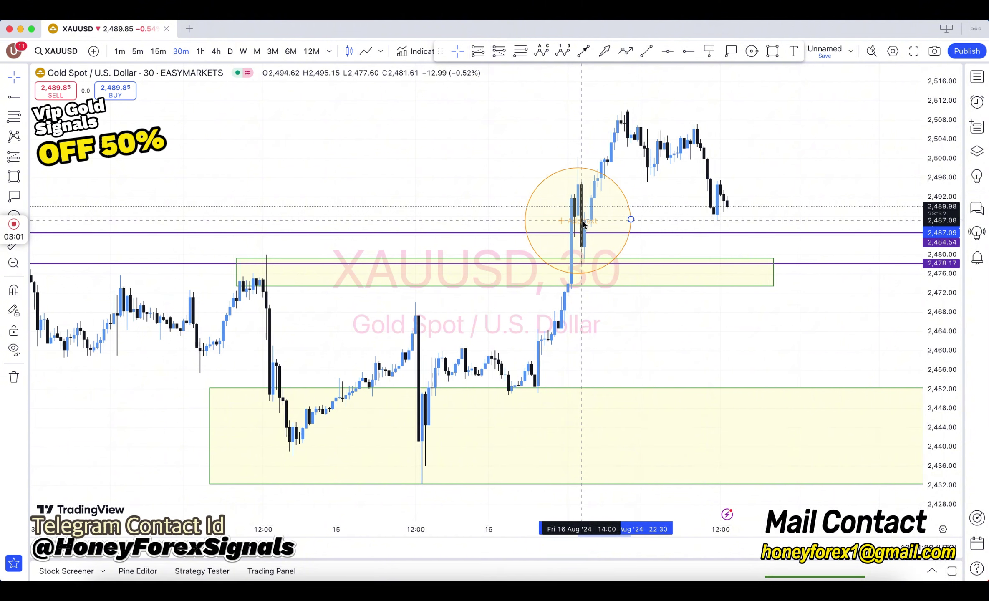
pyautogui.press('Delete')
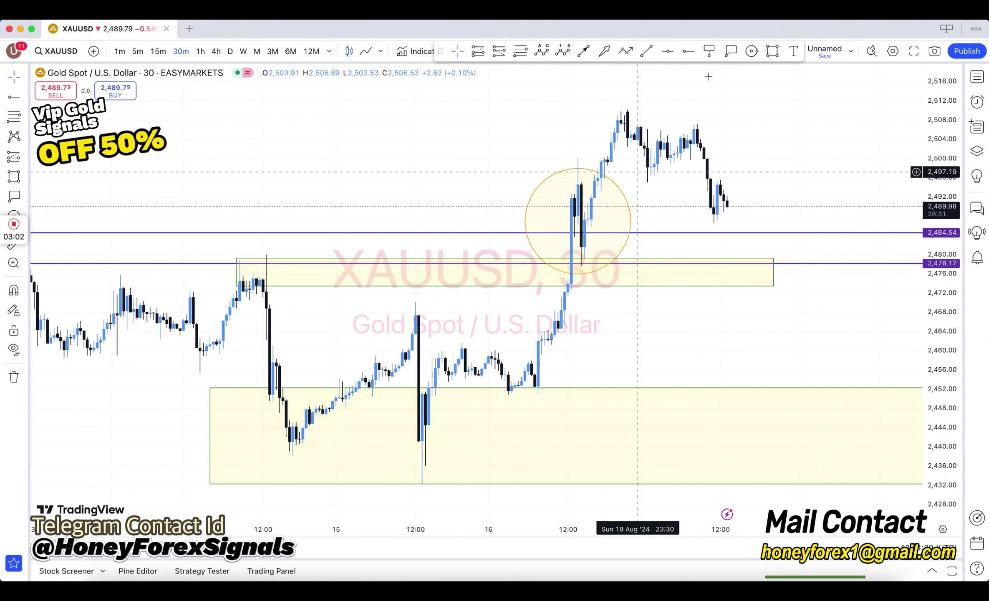
# Draw a Fibonacci retracement across the breakout candle from about 2,500 to 2,481, then return to hourly candles.
pyautogui.click(521, 52)
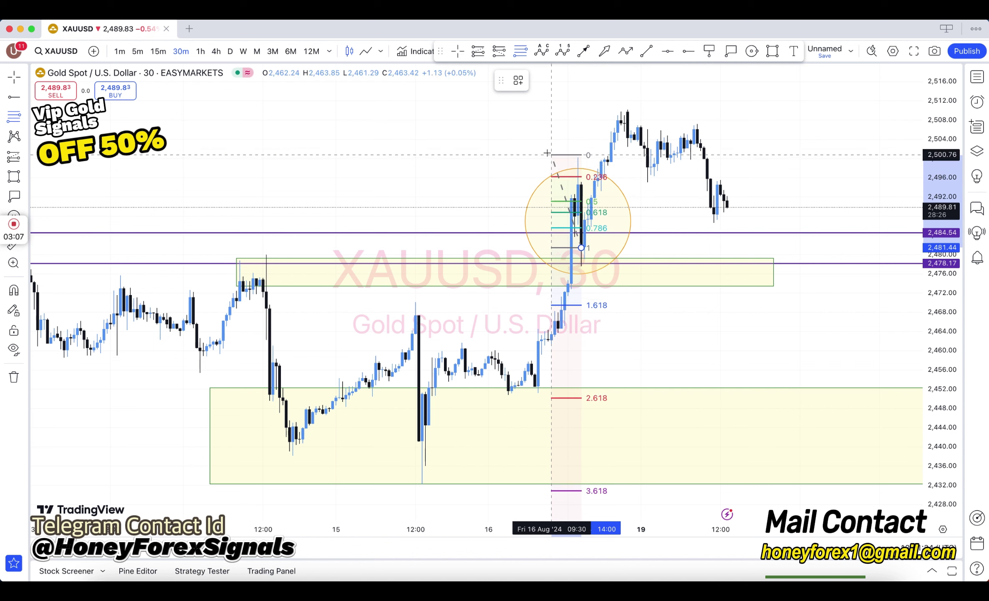
pyautogui.moveTo(542, 157); pyautogui.dragTo(541, 159)
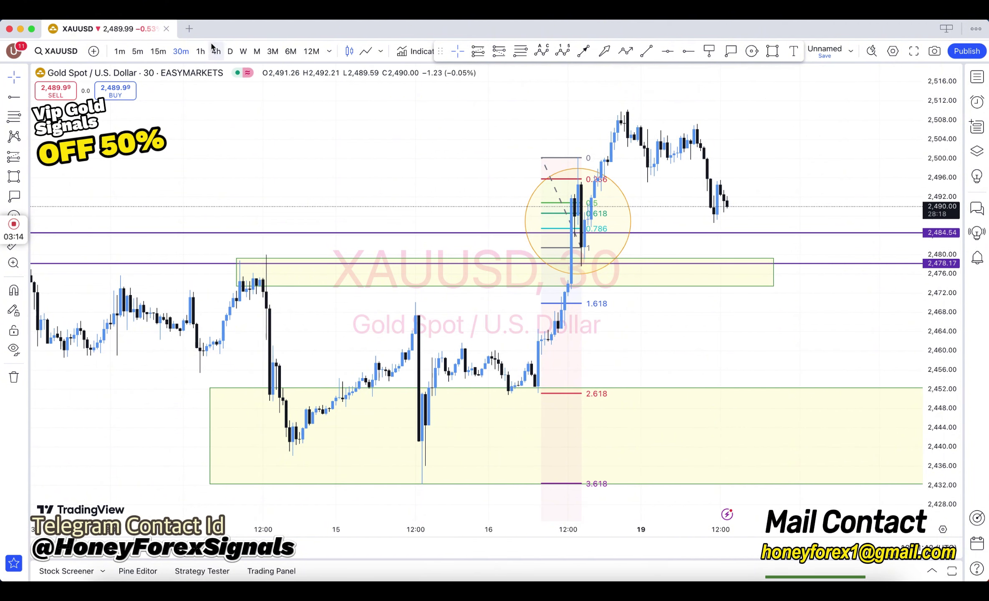
pyautogui.click(200, 51)
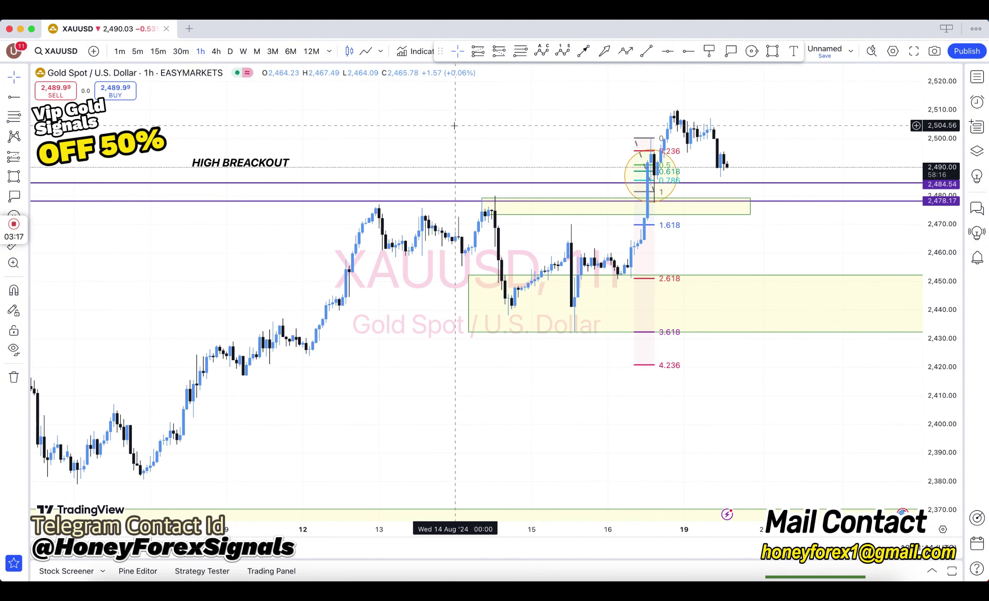
# Trace an ABC correction from the swing high down to the latest low at (C).
pyautogui.scroll(5, 454, 125)
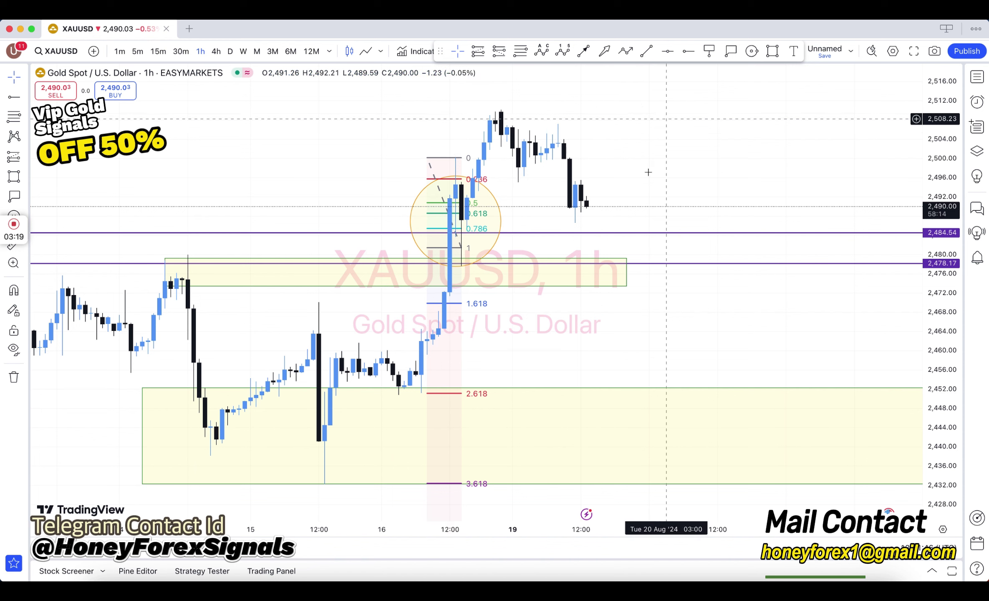
pyautogui.click(542, 51)
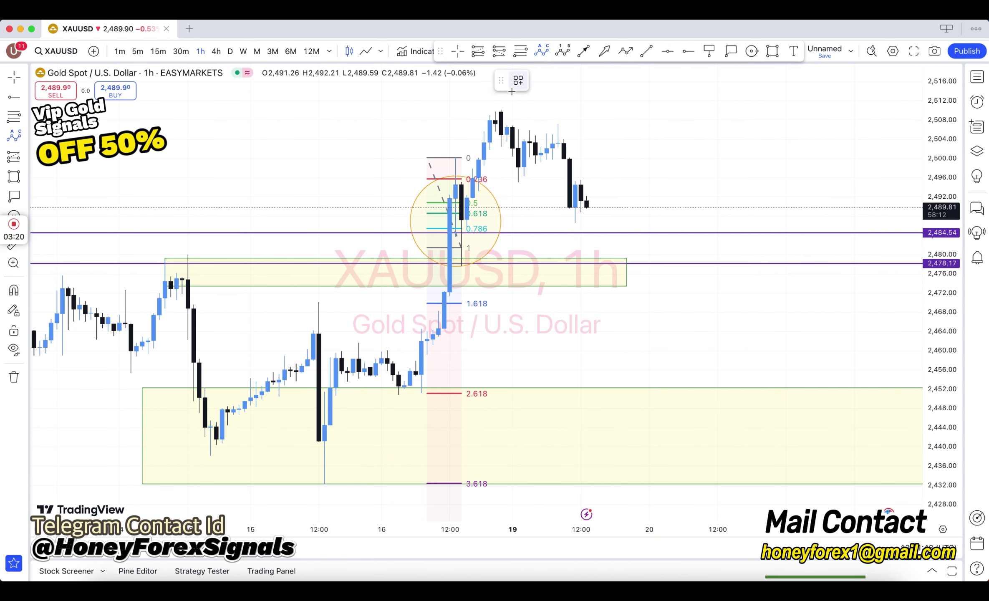
pyautogui.click(496, 108)
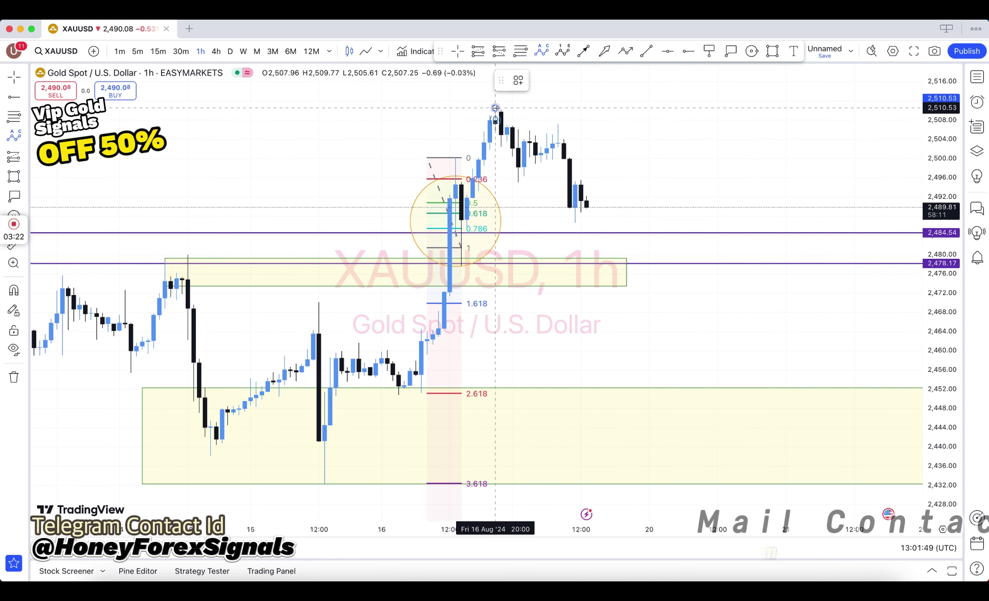
pyautogui.click(518, 174)
pyautogui.click(570, 205)
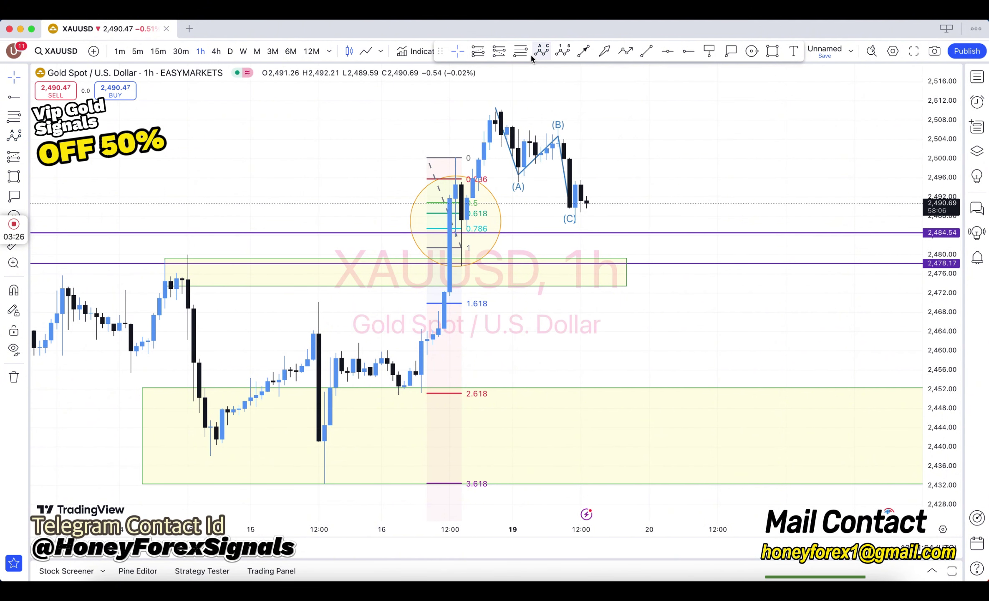
# Draw a blue upward arrow from the (C) low and label it 'POSSIBAL'.
pyautogui.click(608, 51)
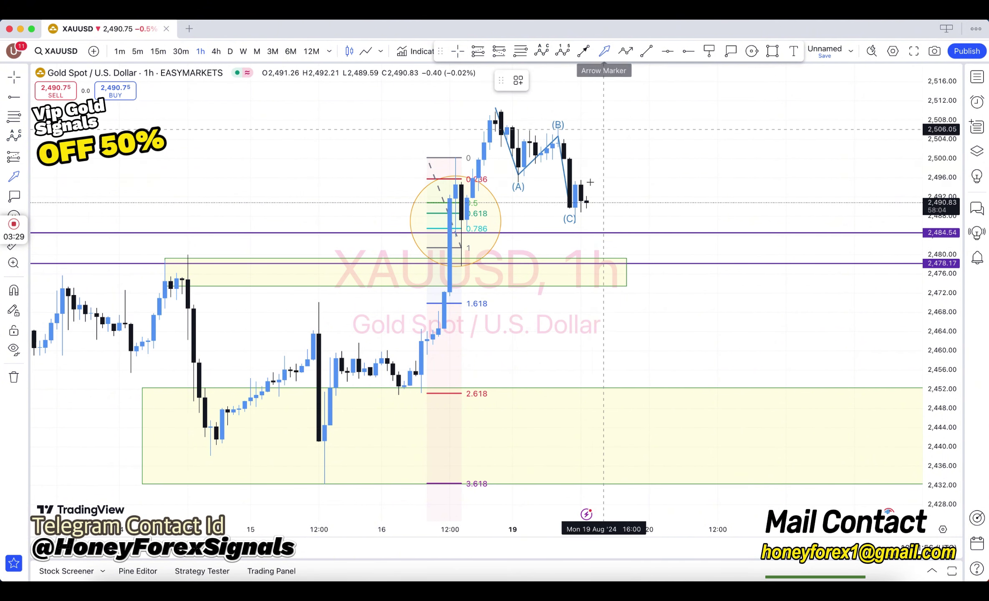
pyautogui.moveTo(592, 192); pyautogui.dragTo(626, 99)
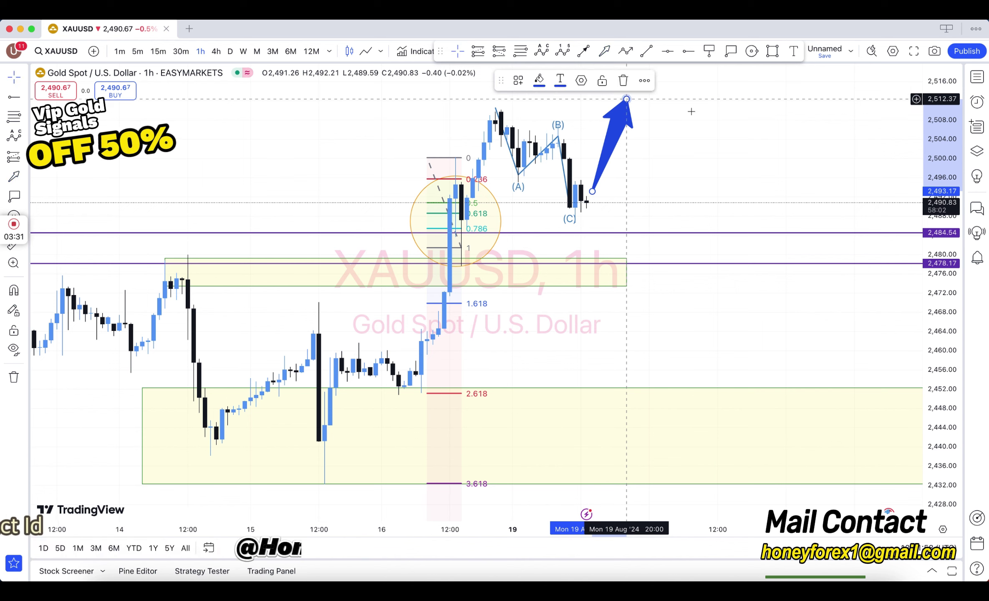
pyautogui.click(824, 97)
pyautogui.click(657, 112)
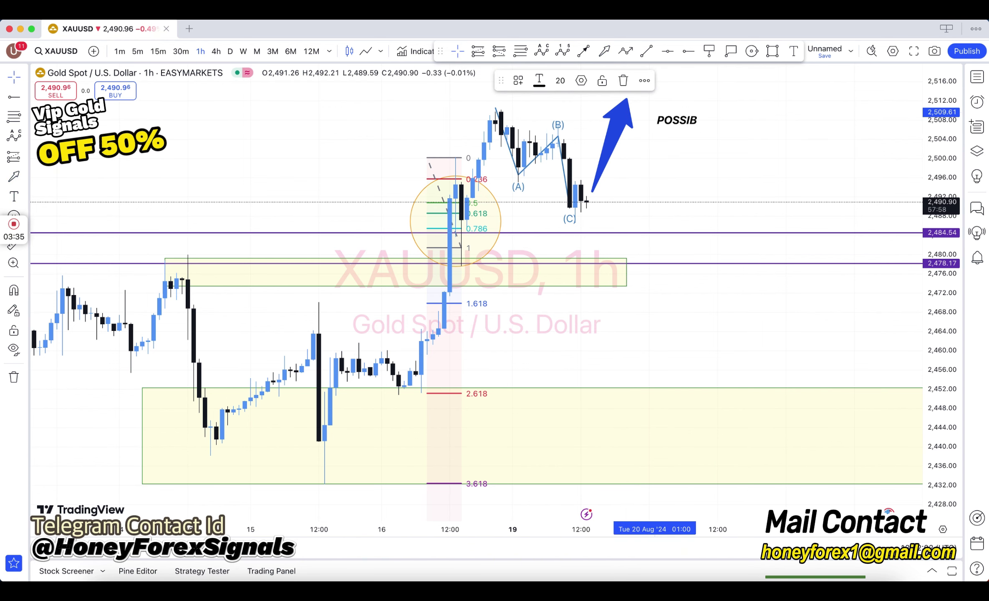
pyautogui.click(775, 168)
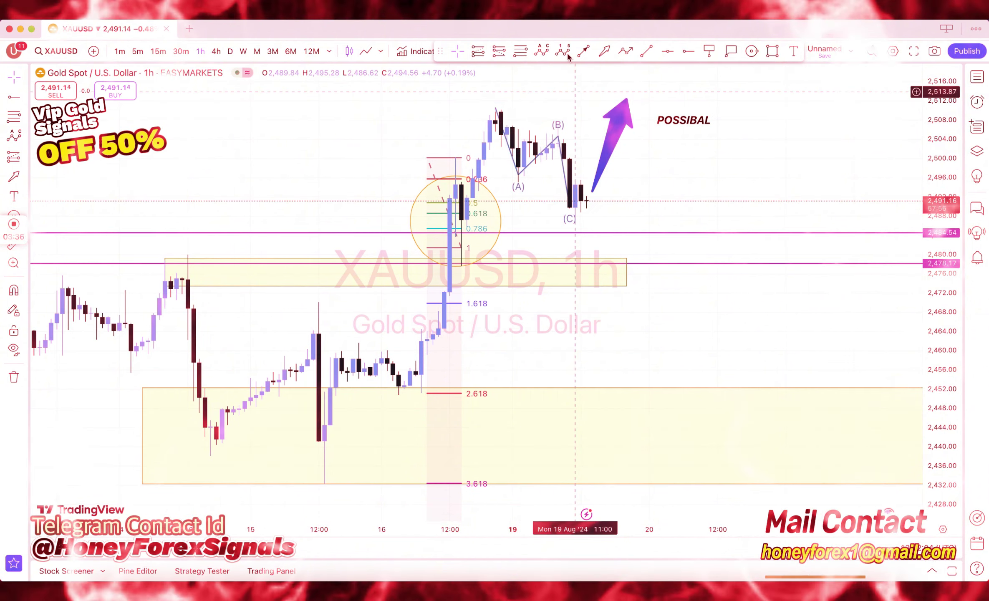
pyautogui.click(520, 52)
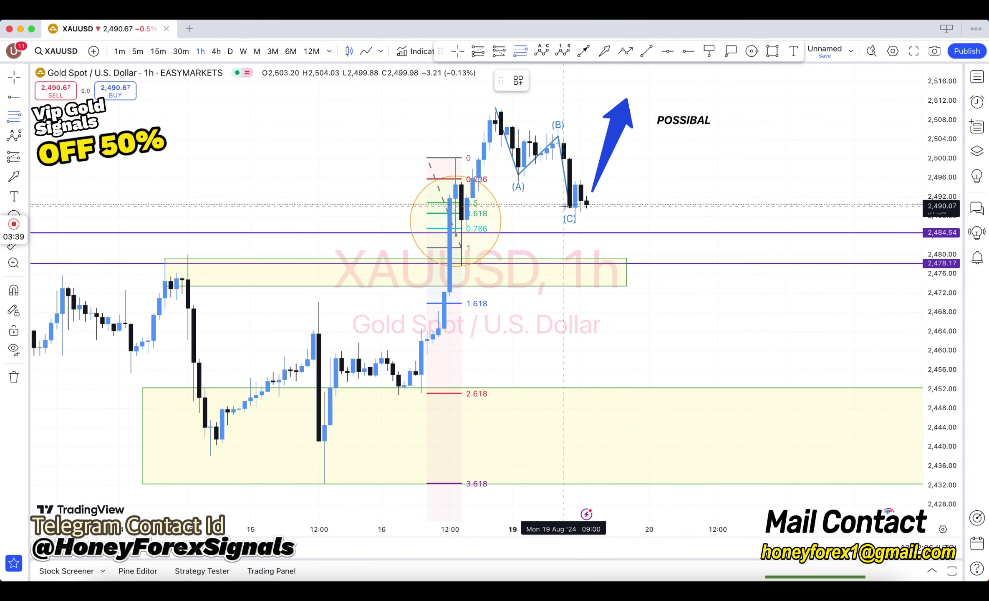
# Draw a second Fibonacci retracement from the ~2,510 high down to wave (C).
pyautogui.click(472, 108)
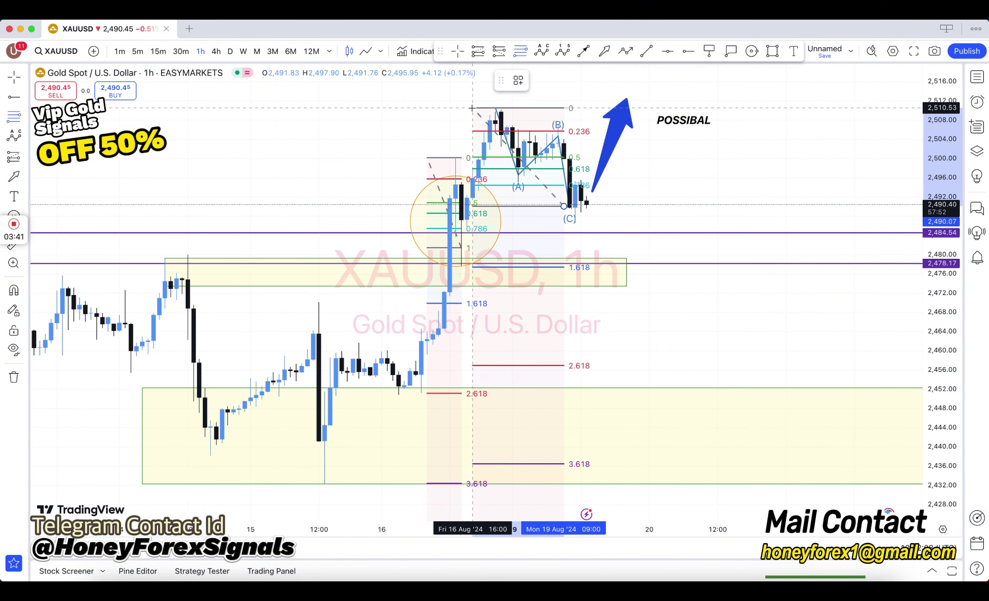
pyautogui.click(472, 108)
pyautogui.click(386, 112)
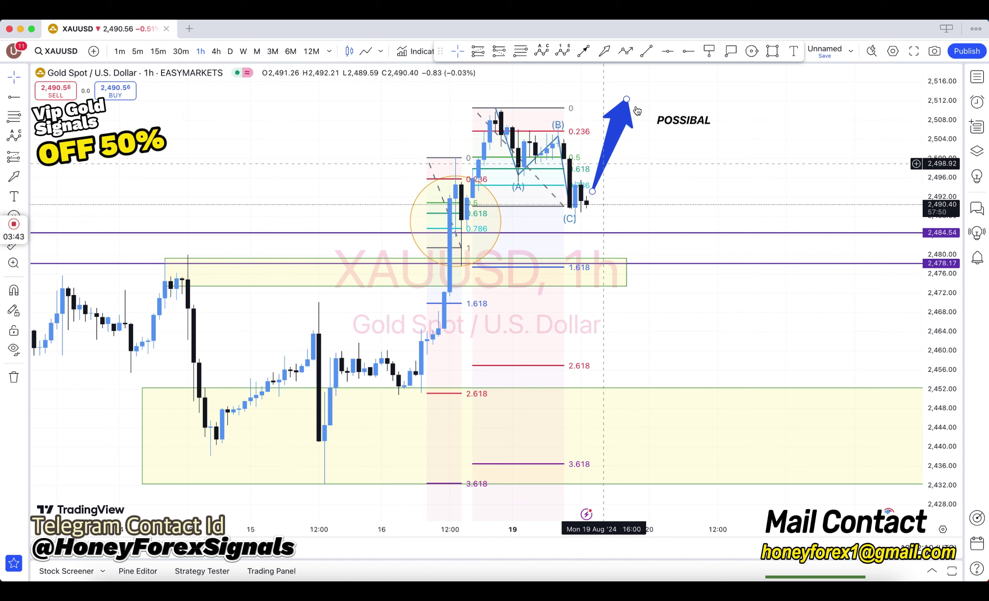
# Delete the blue projection arrow and the POSSIBAL label.
pyautogui.click(626, 101)
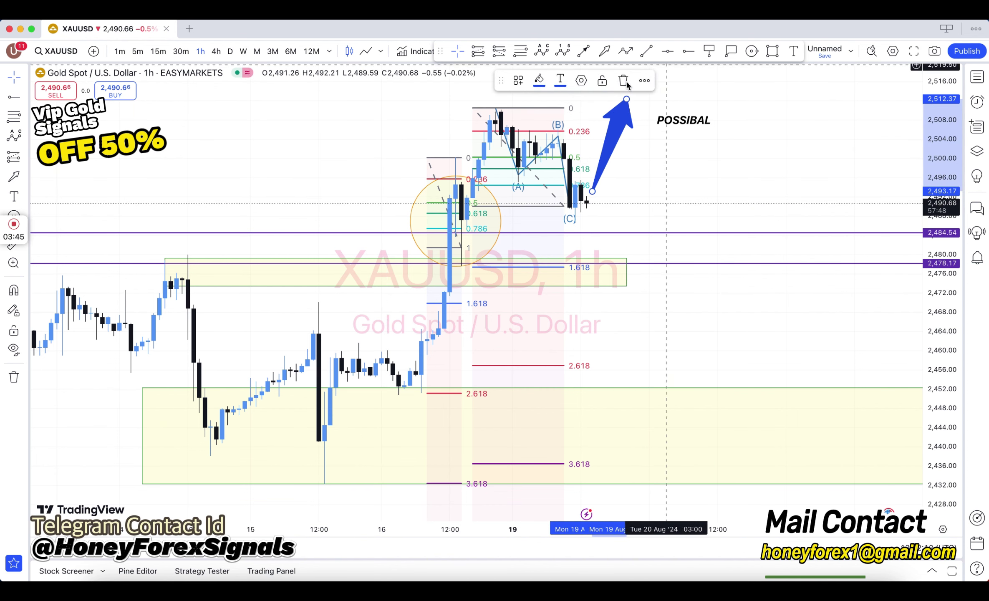
pyautogui.click(624, 81)
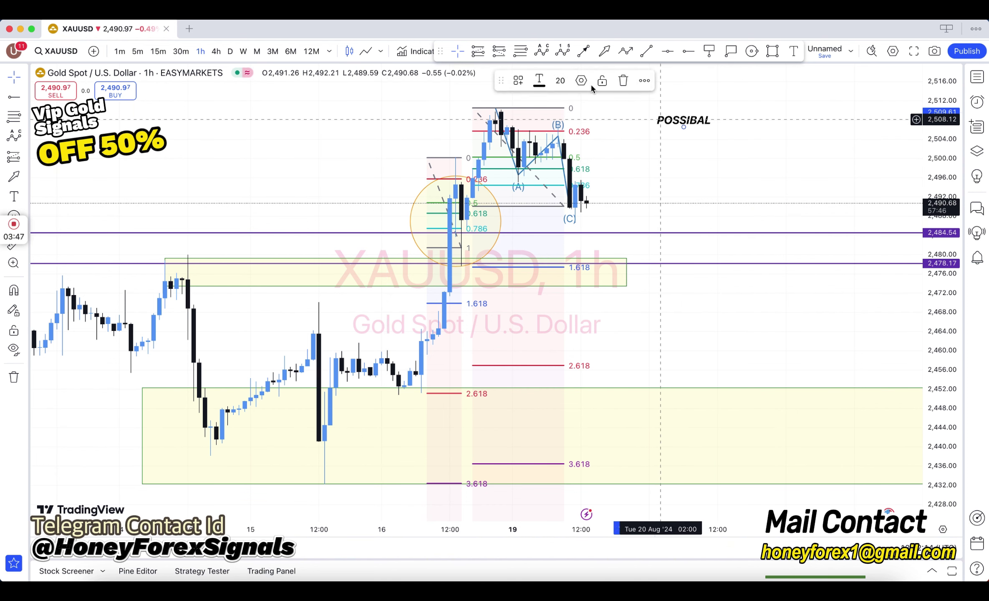
pyautogui.click(624, 82)
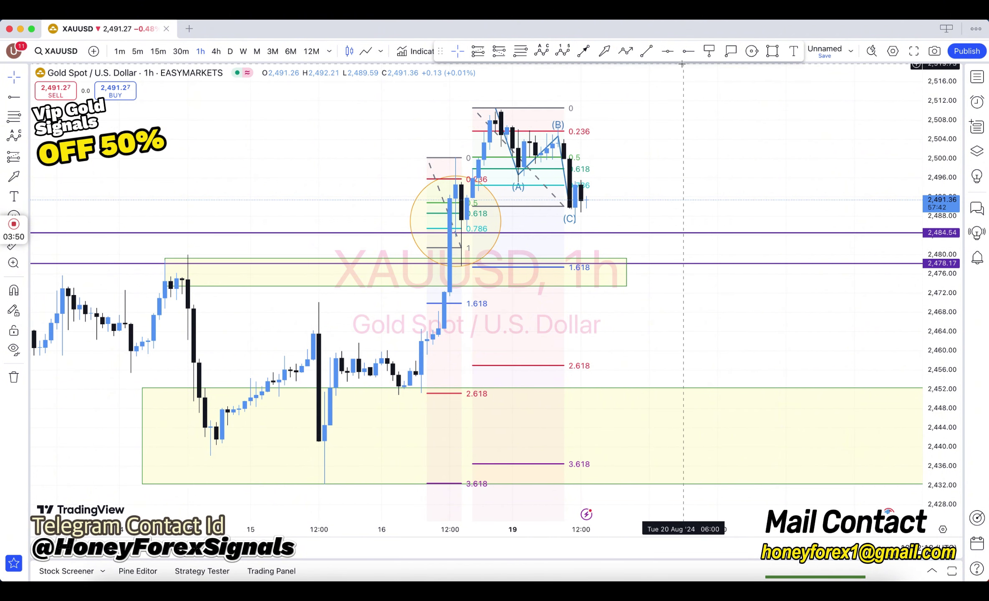
# Switch the chart to 15-minute candles and select the orange circle around the breakout.
pyautogui.click(180, 51)
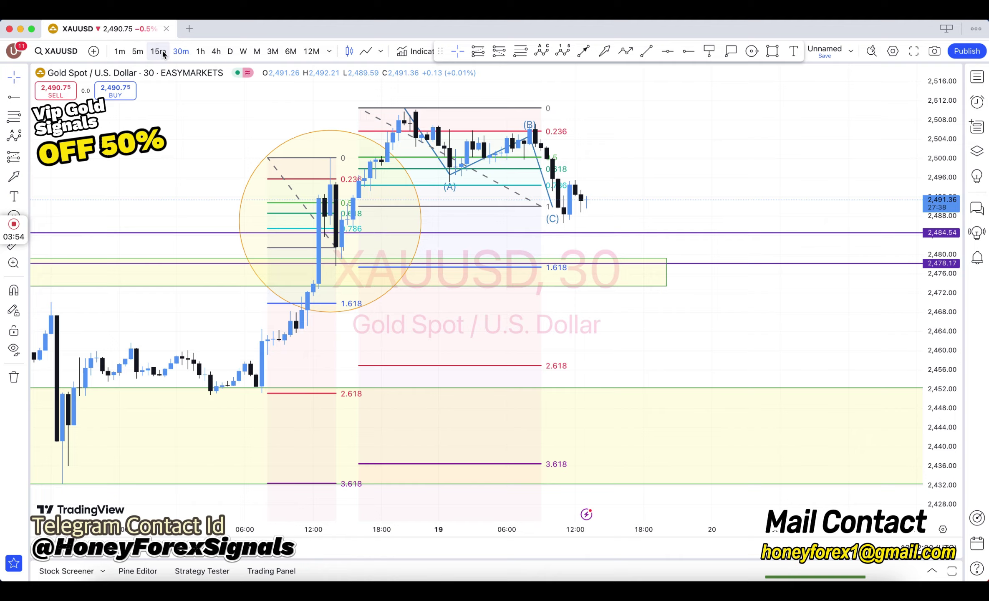
pyautogui.click(163, 52)
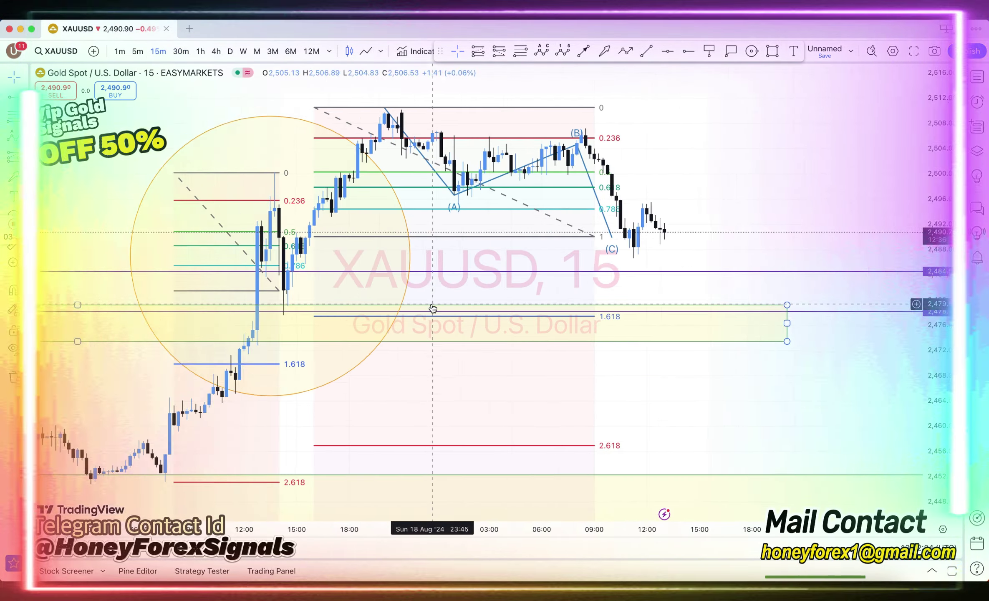
pyautogui.scroll(-3, 432, 308)
pyautogui.click(612, 313)
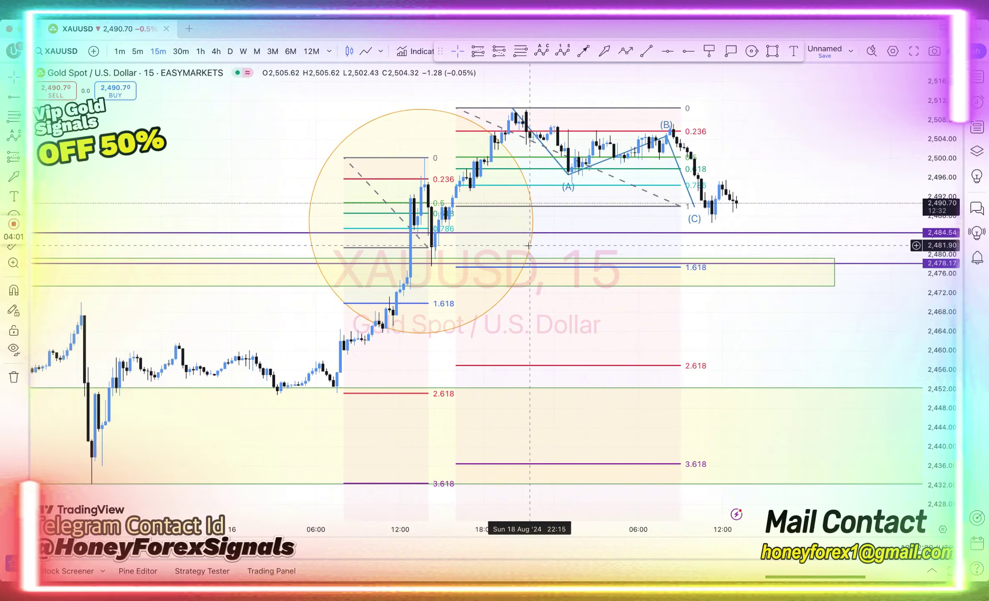
pyautogui.click(511, 227)
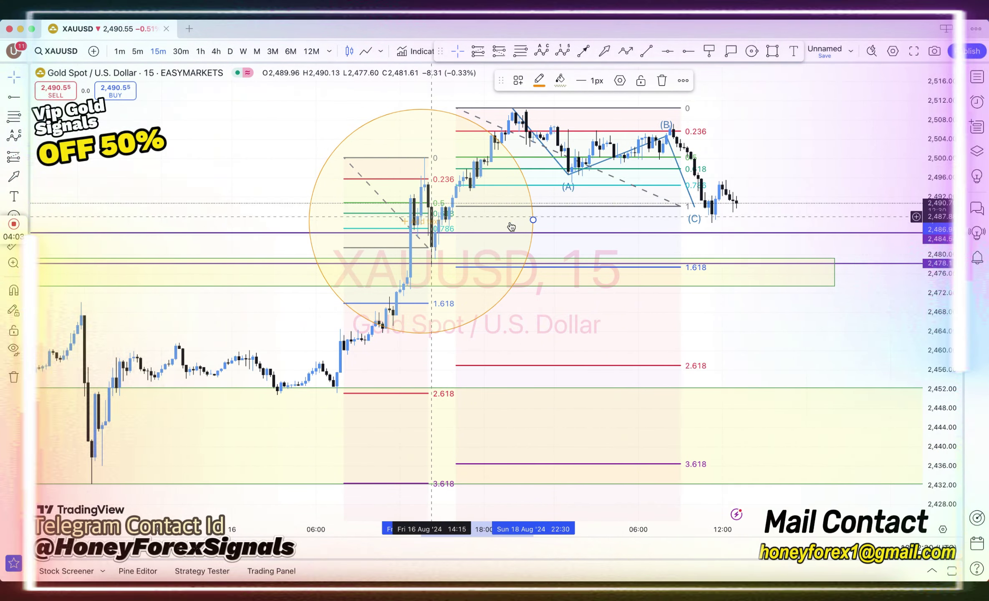